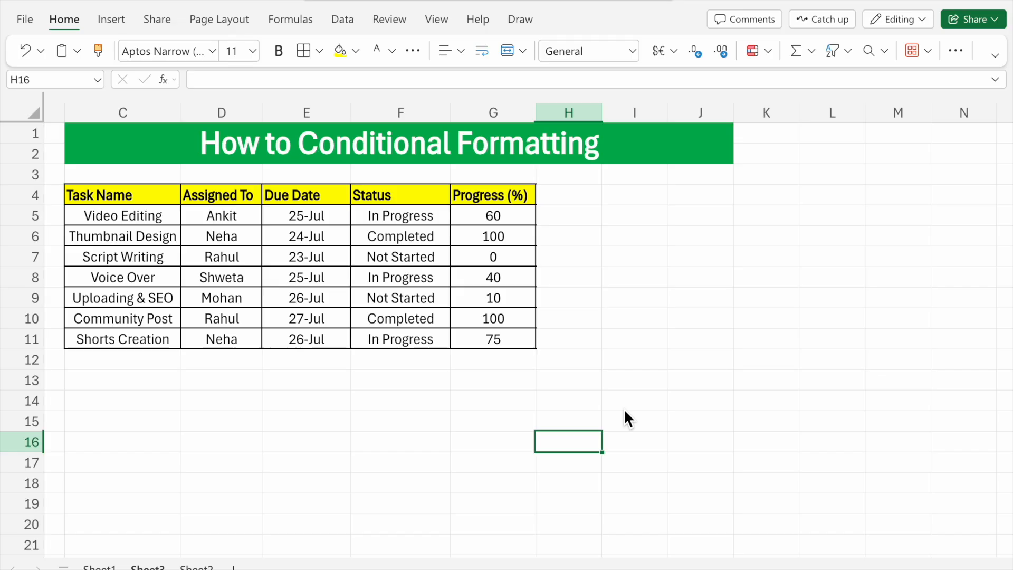
# Step: Review the Task Name, Assigned To, Due Date, Status and Progress (%) columns of the task table
pyautogui.click(113, 194)
pyautogui.moveTo(112, 189); pyautogui.dragTo(116, 306)
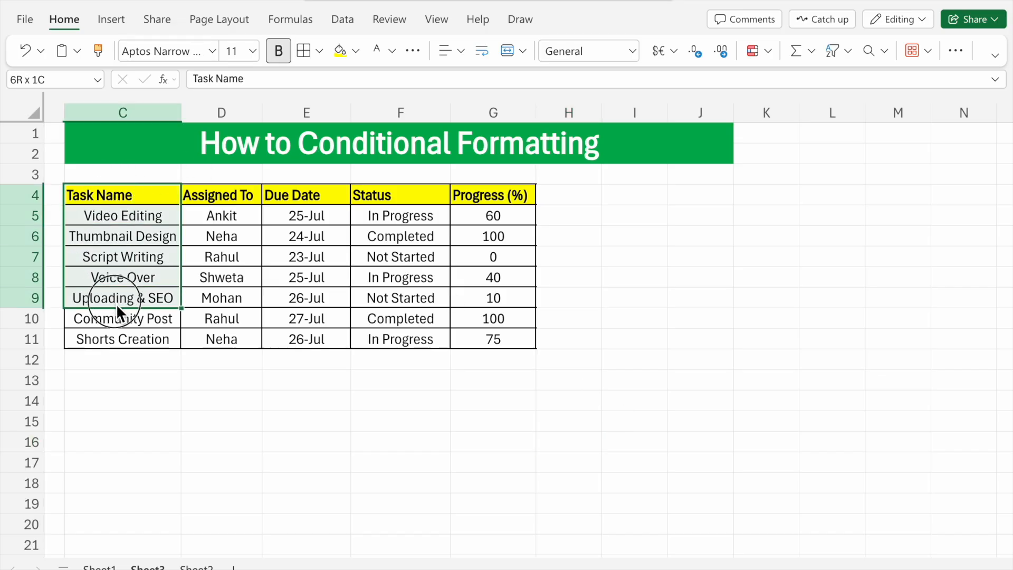
pyautogui.moveTo(248, 193); pyautogui.dragTo(239, 264)
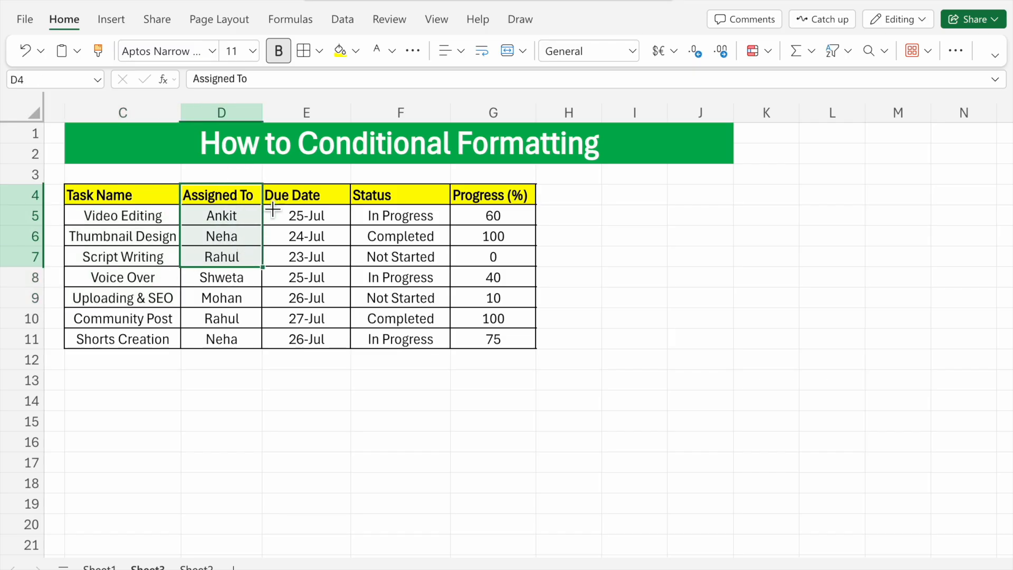
pyautogui.moveTo(321, 210); pyautogui.dragTo(316, 318)
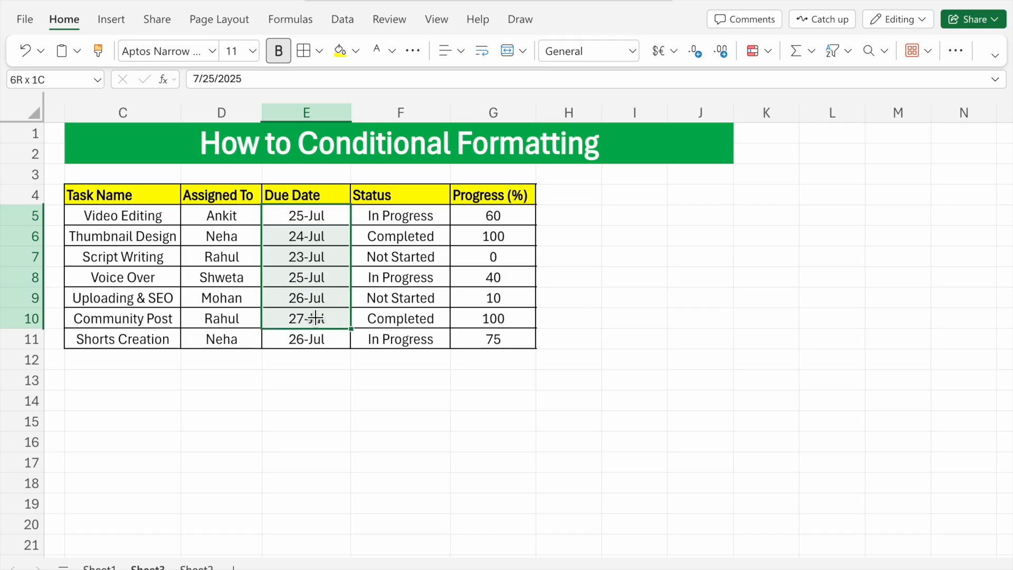
pyautogui.click(422, 202)
pyautogui.moveTo(422, 202); pyautogui.dragTo(417, 236)
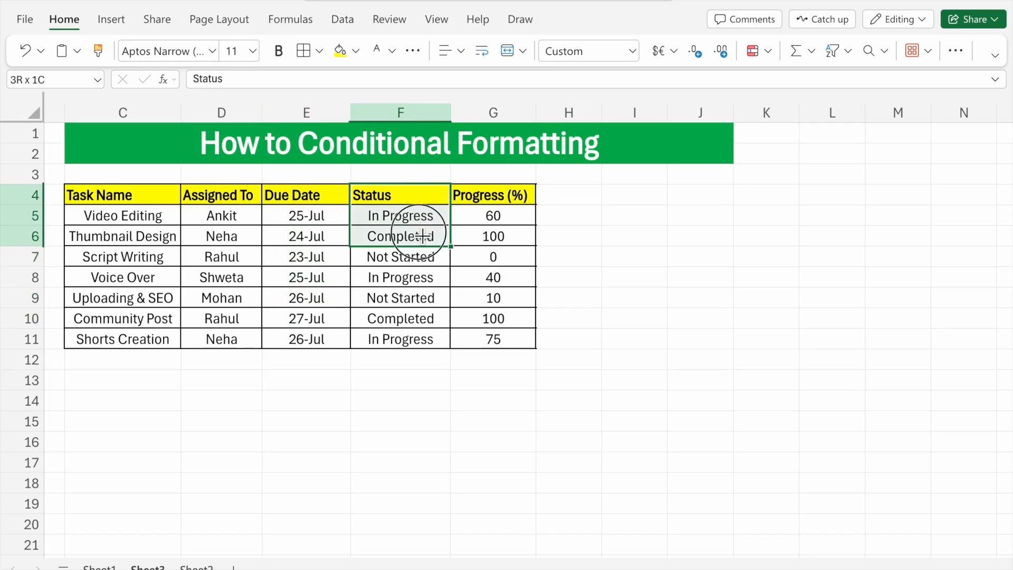
pyautogui.click(423, 276)
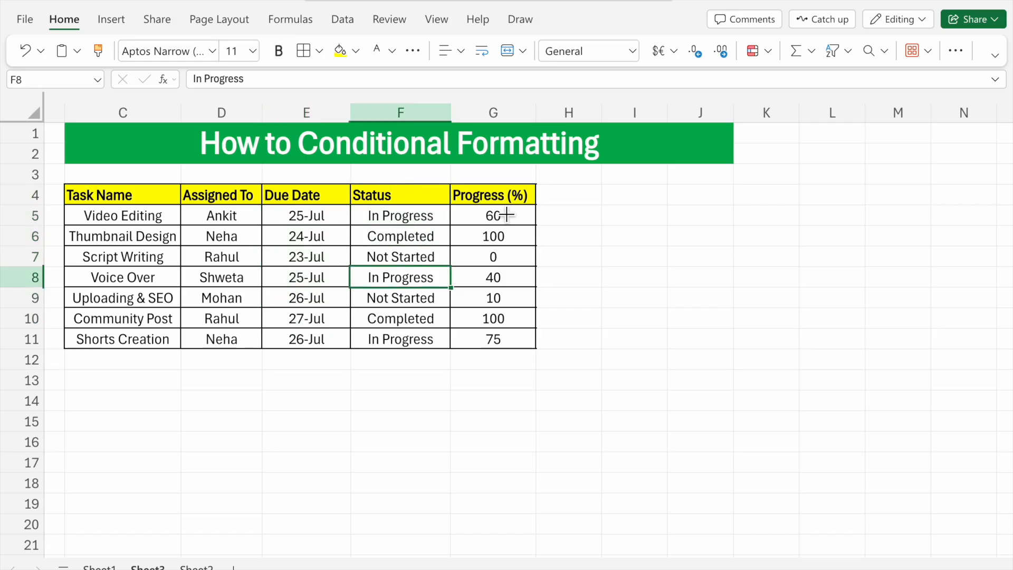
pyautogui.click(496, 201)
pyautogui.moveTo(501, 211); pyautogui.dragTo(498, 319)
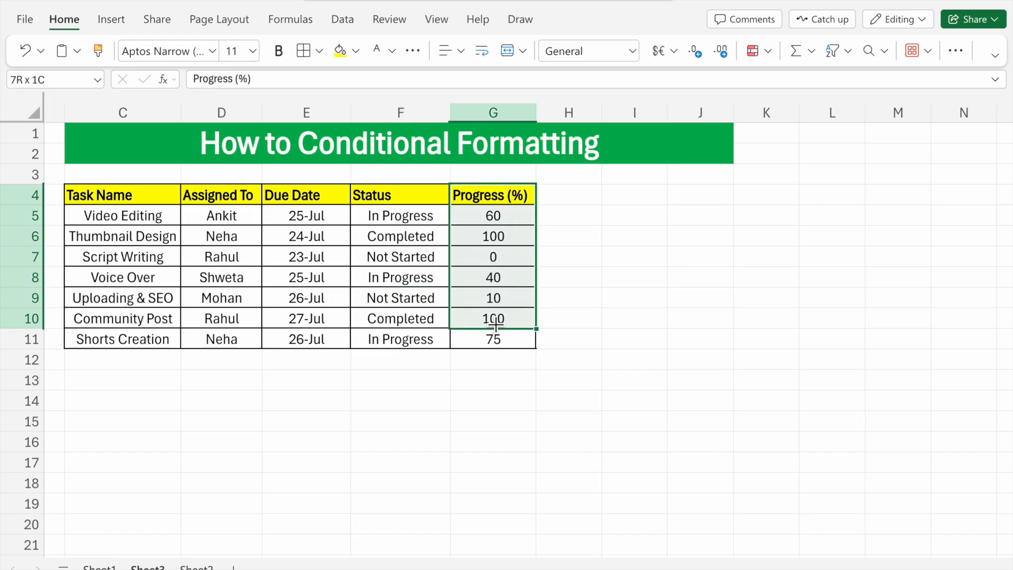
# Step: Examine the individual Progress (%) values in G5:G11 and compare them with the Status entries in F5:F11
pyautogui.click(507, 216)
pyautogui.click(509, 243)
pyautogui.click(514, 259)
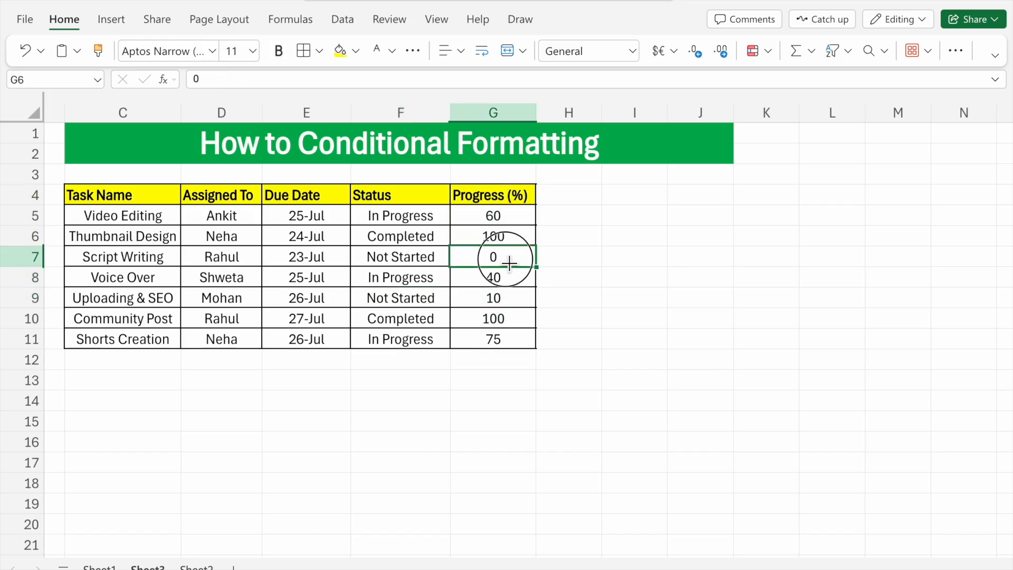
pyautogui.click(518, 279)
pyautogui.click(511, 298)
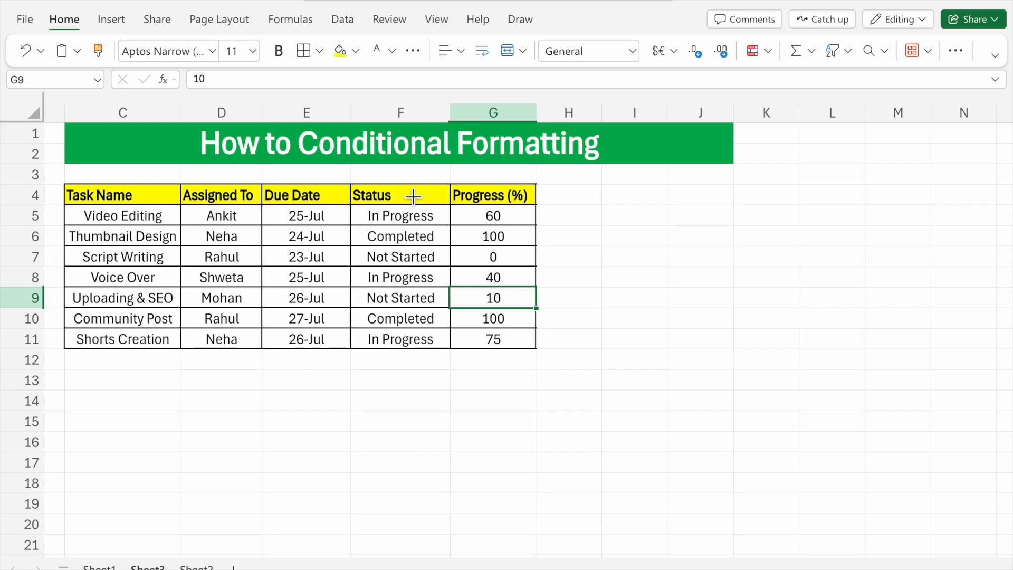
pyautogui.moveTo(419, 204); pyautogui.dragTo(422, 278)
pyautogui.moveTo(486, 199); pyautogui.dragTo(494, 239)
pyautogui.click(492, 279)
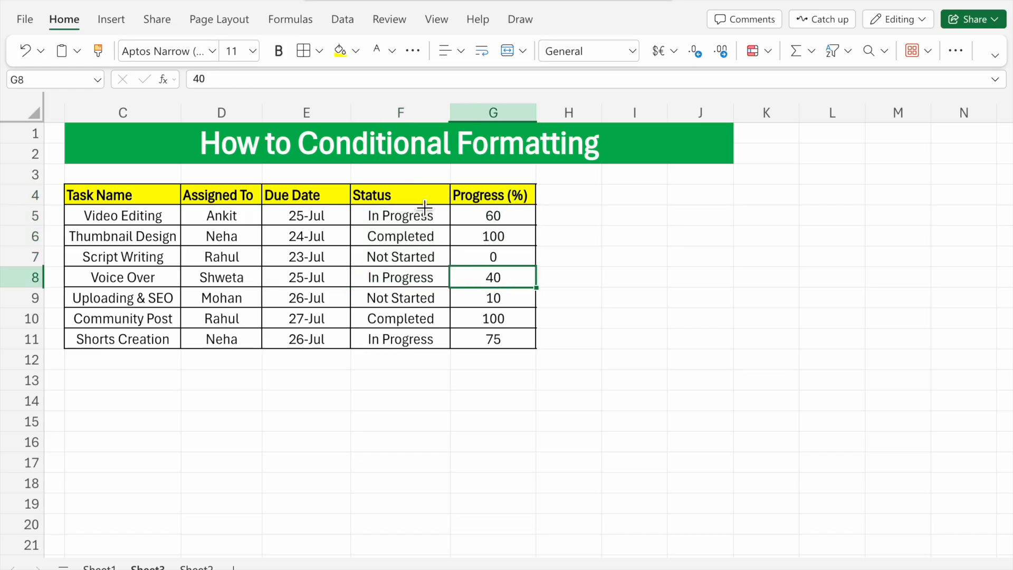
pyautogui.click(501, 226)
pyautogui.moveTo(501, 226); pyautogui.dragTo(493, 340)
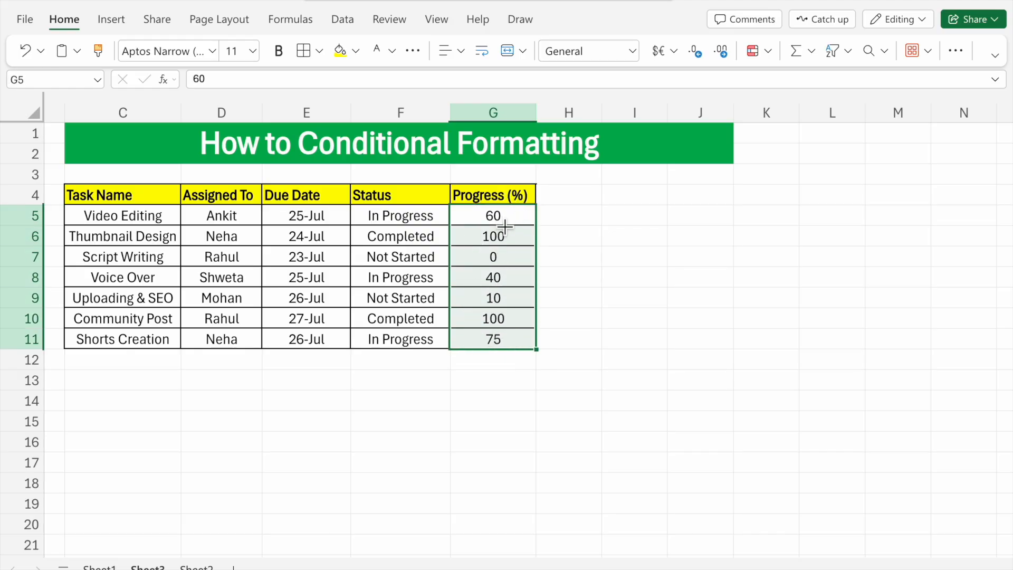
pyautogui.moveTo(419, 221); pyautogui.dragTo(412, 340)
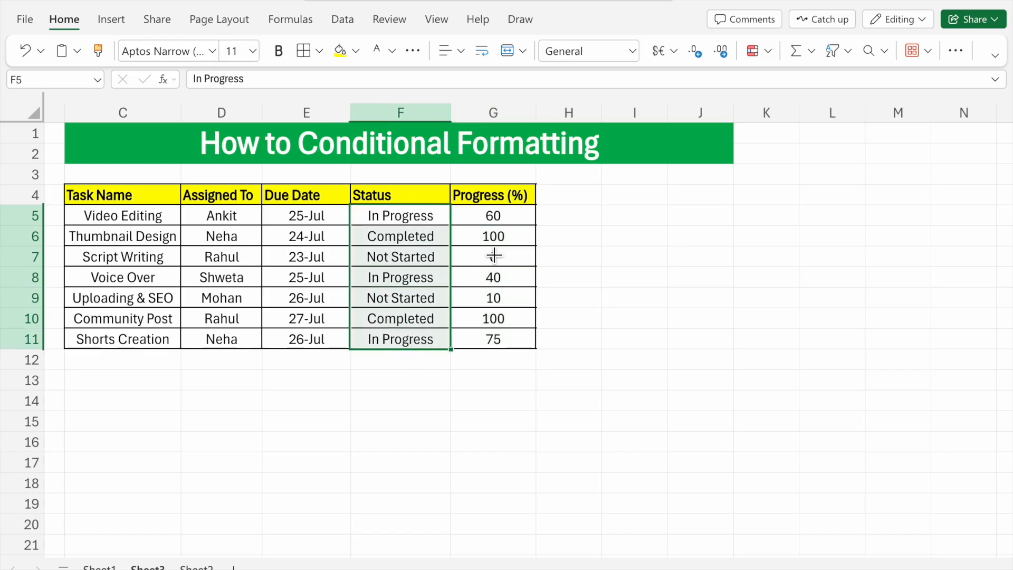
pyautogui.moveTo(506, 225); pyautogui.dragTo(500, 328)
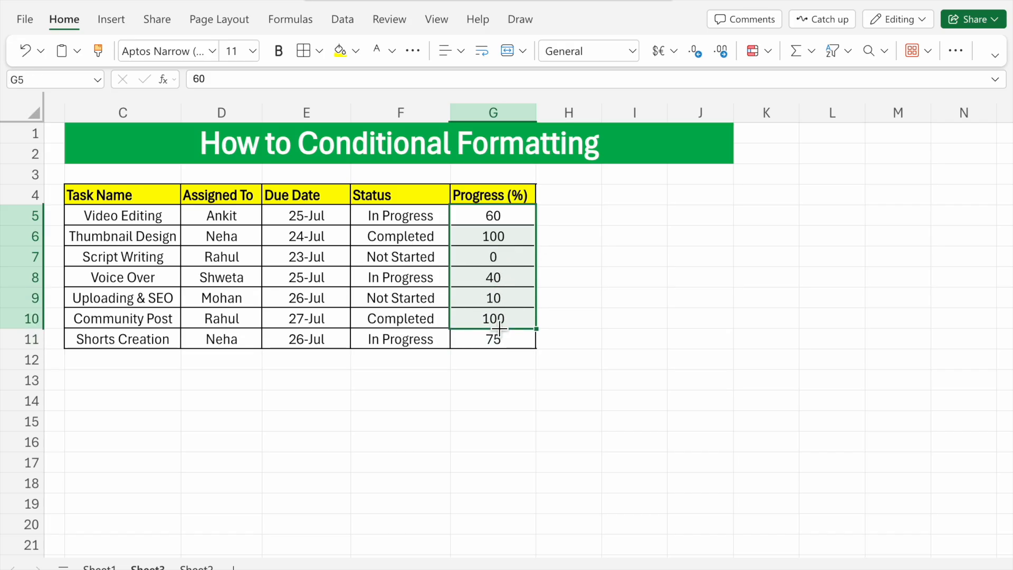
pyautogui.moveTo(497, 216); pyautogui.dragTo(491, 335)
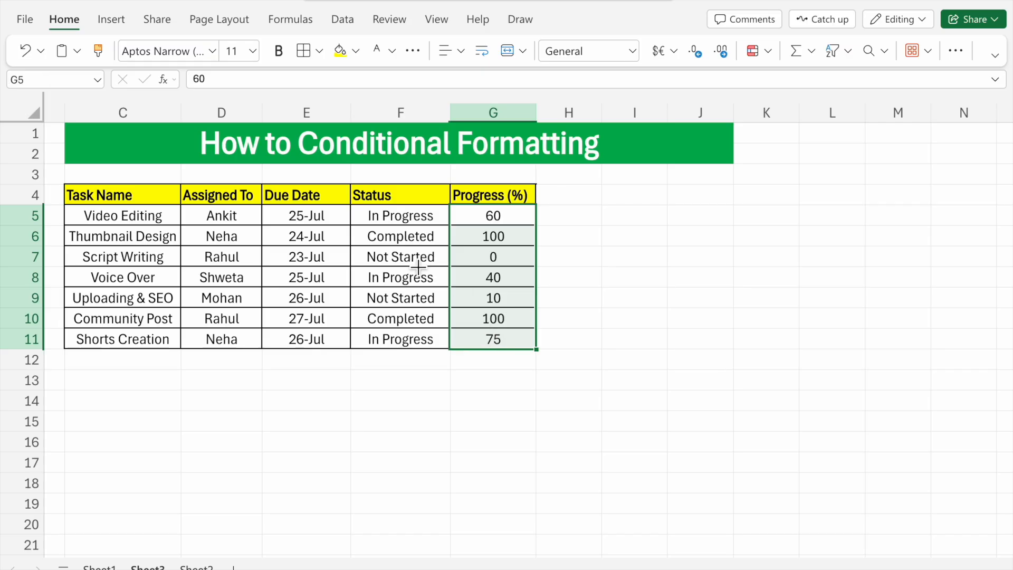
pyautogui.moveTo(414, 216); pyautogui.dragTo(407, 335)
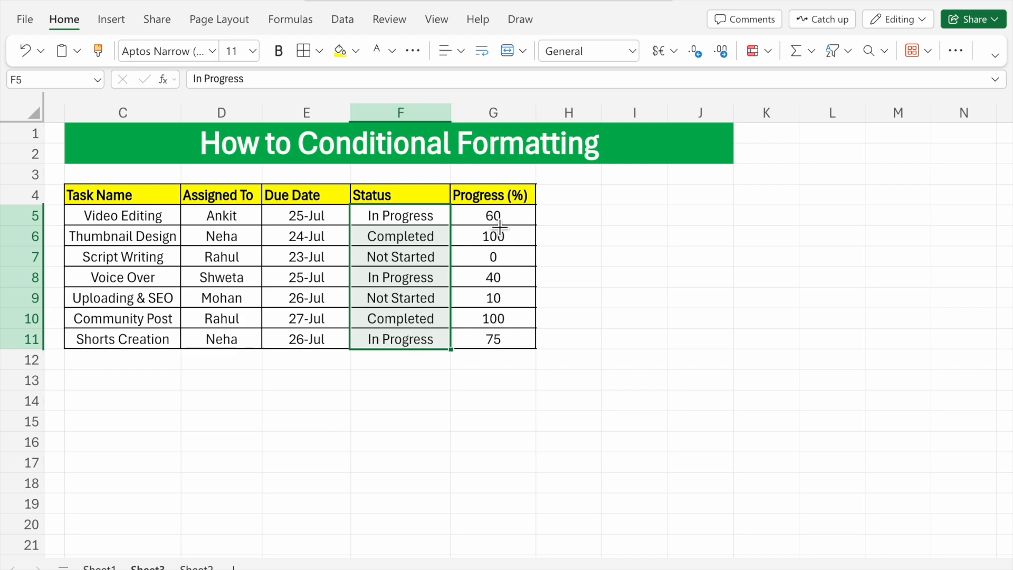
# Step: Add a conditional formatting rule to G5:G11 that highlights cell values greater than 70 with green fill and dark green text
pyautogui.moveTo(507, 223); pyautogui.dragTo(493, 337)
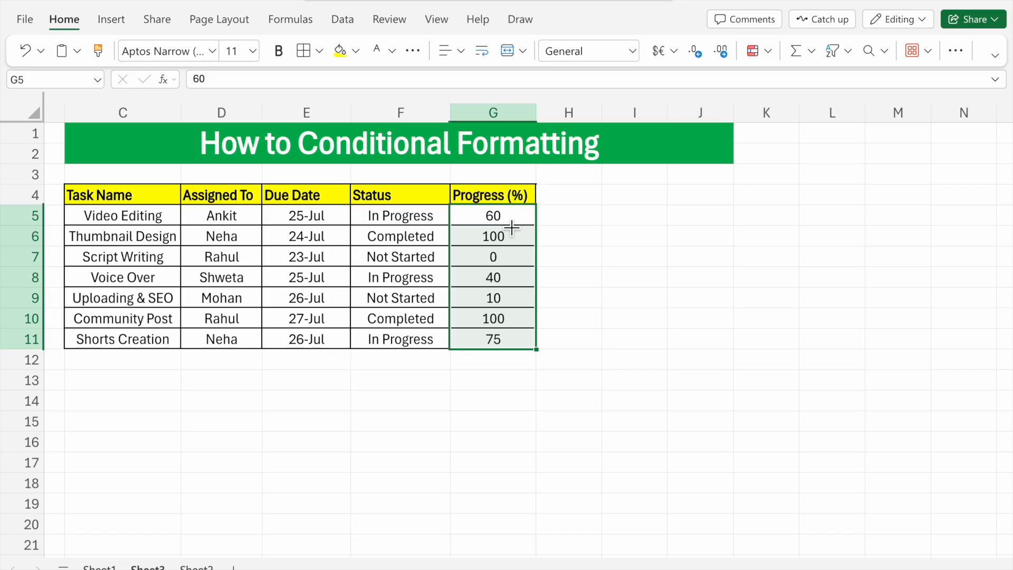
pyautogui.click(770, 58)
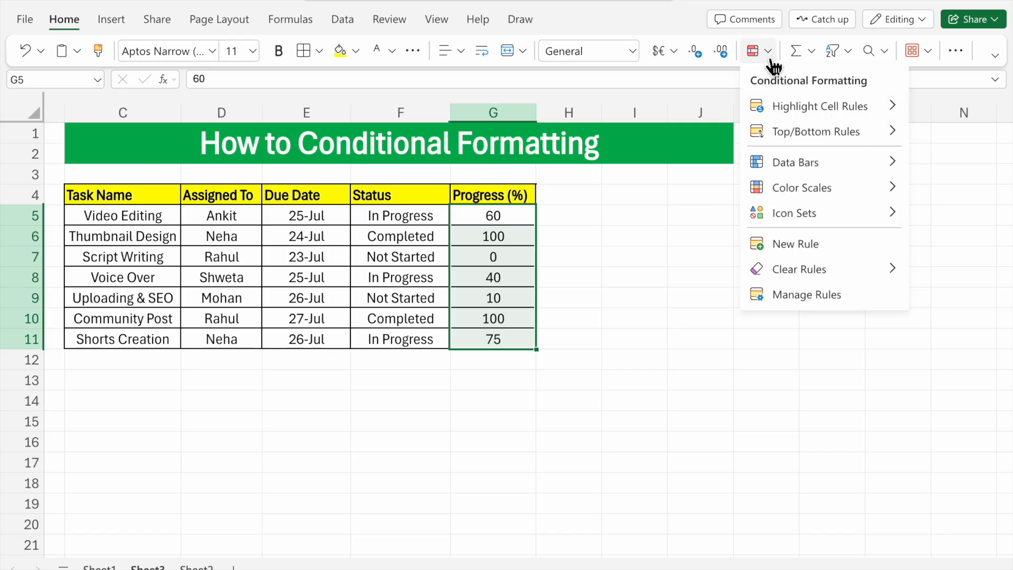
pyautogui.click(772, 244)
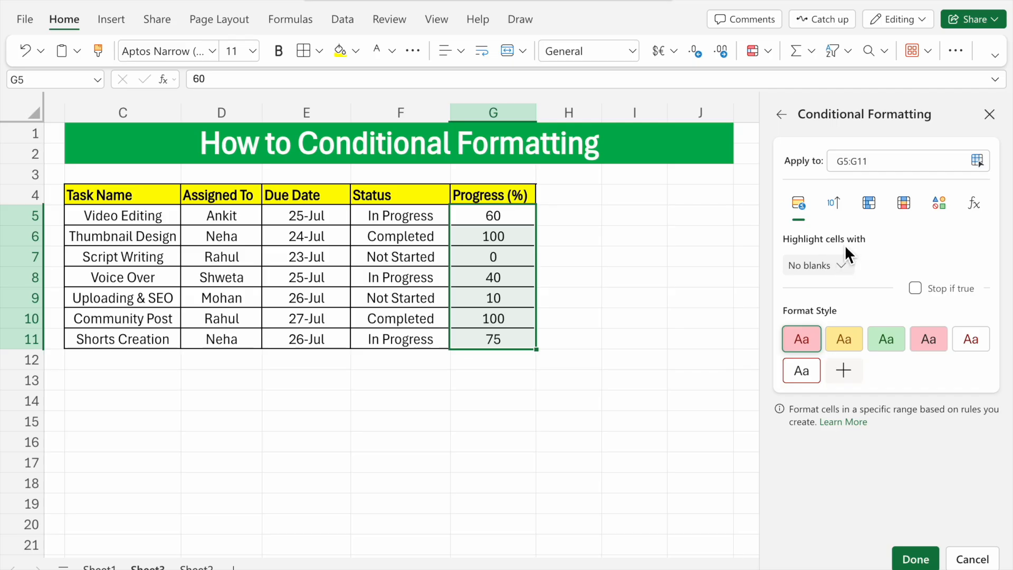
pyautogui.click(853, 270)
pyautogui.click(815, 300)
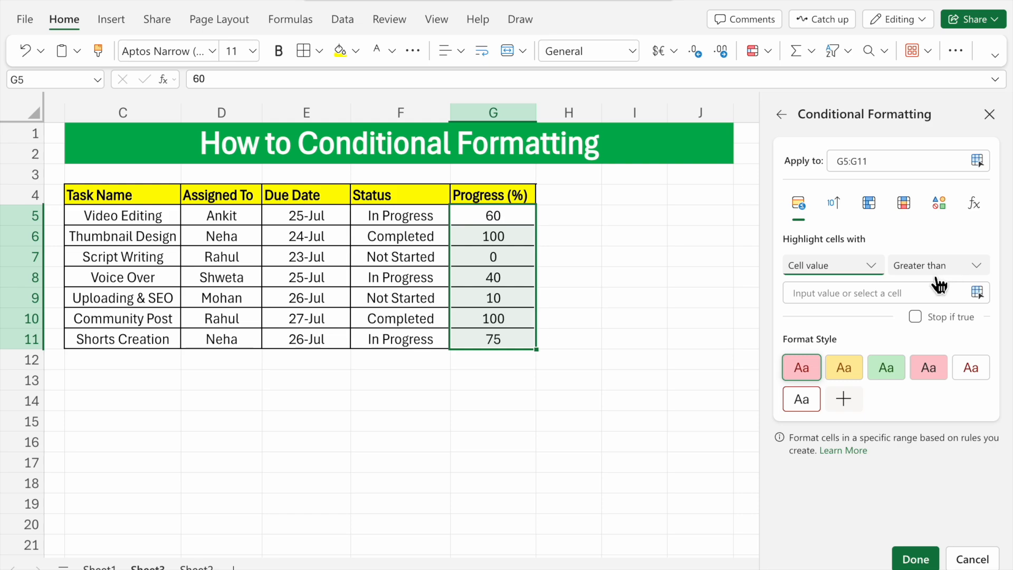
pyautogui.click(875, 297)
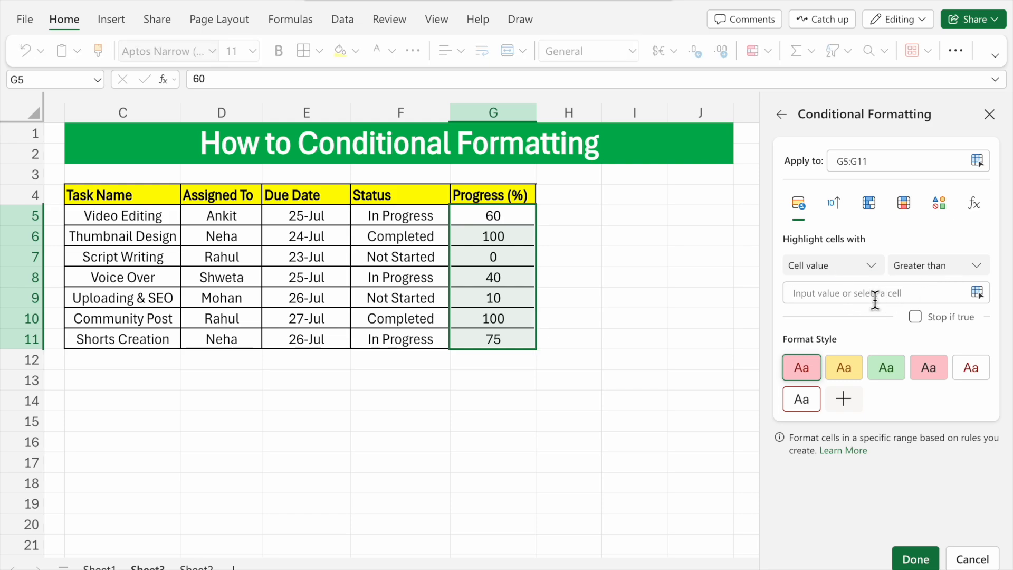
pyautogui.write('70')
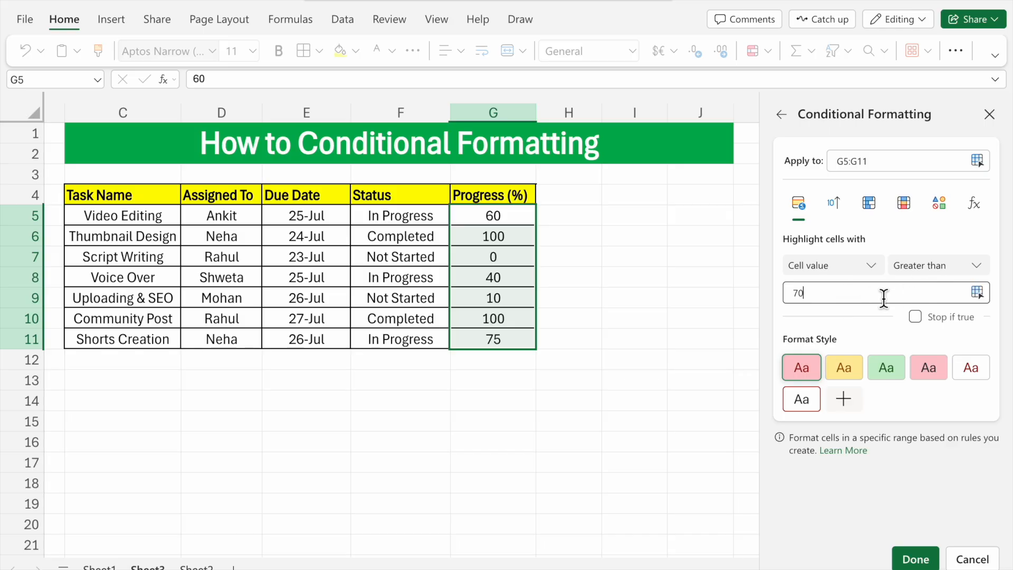
pyautogui.click(896, 384)
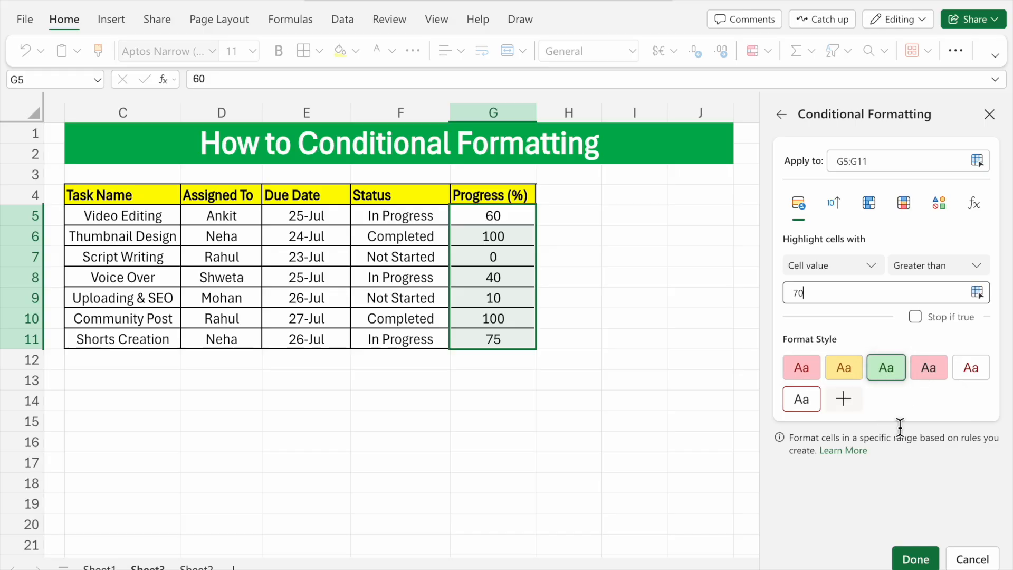
pyautogui.click(921, 563)
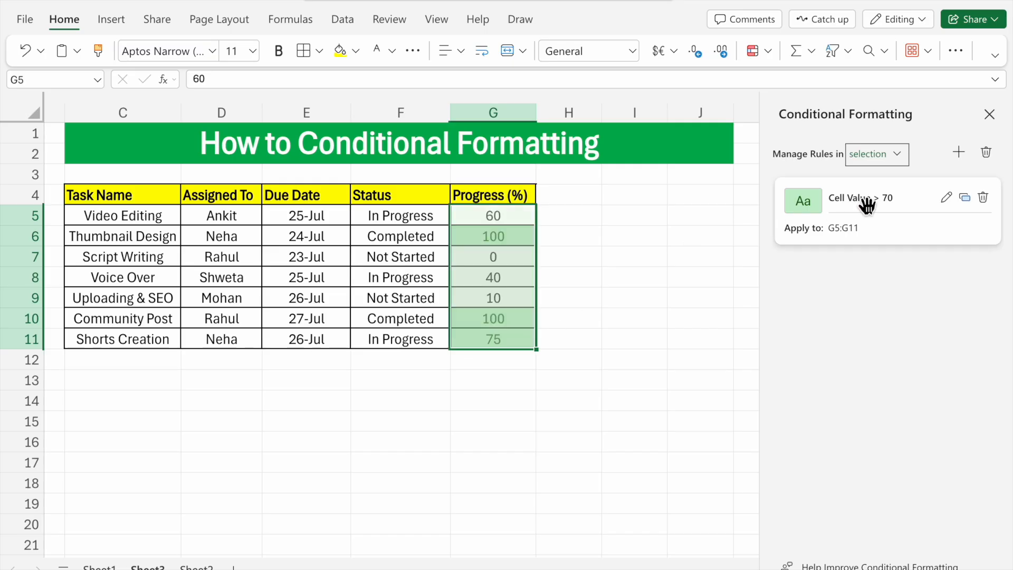
# Step: Start a second conditional formatting rule for G5:G11 that highlights cells based on cell value
pyautogui.click(969, 160)
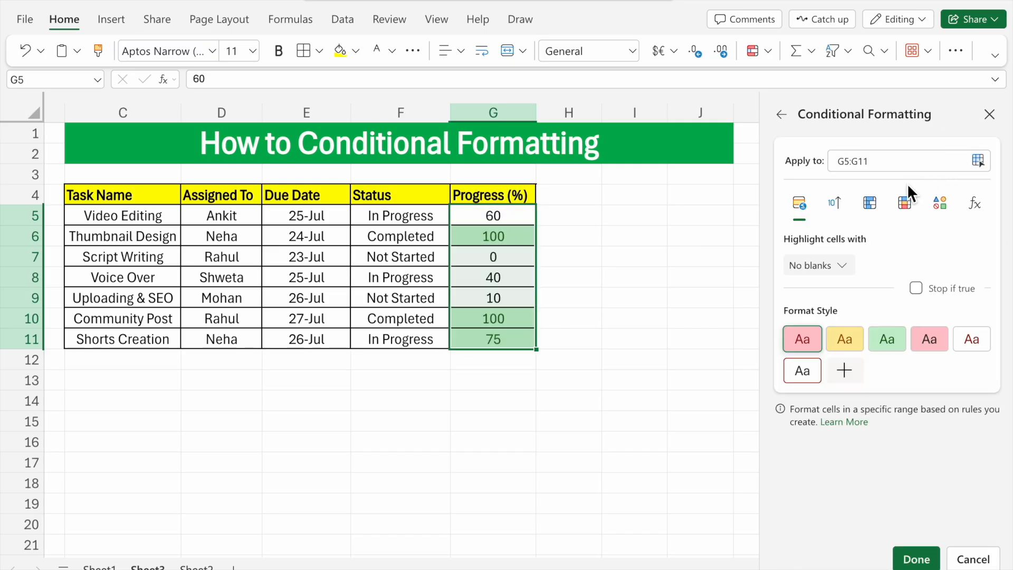
pyautogui.click(844, 270)
pyautogui.click(795, 294)
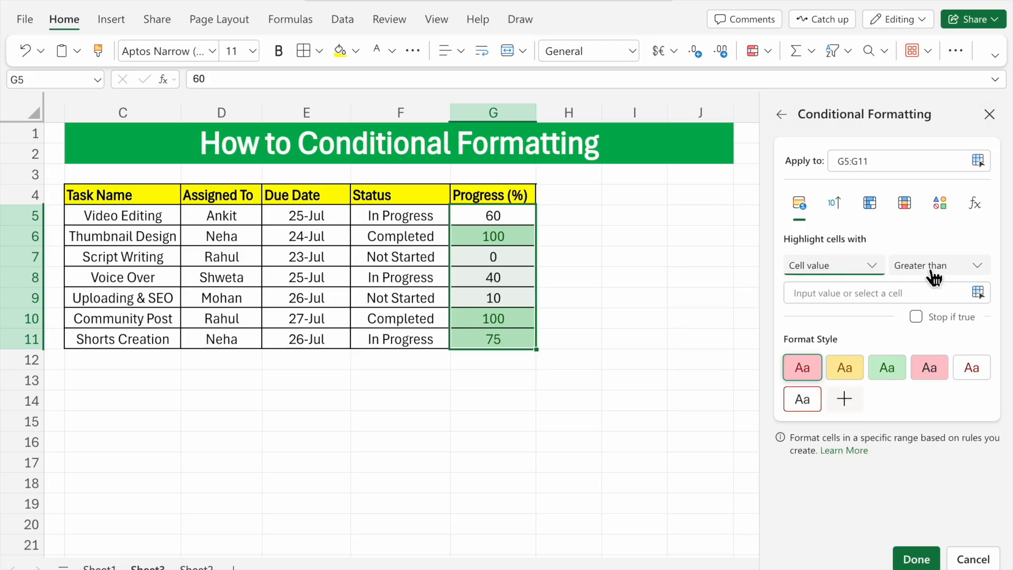
pyautogui.click(953, 272)
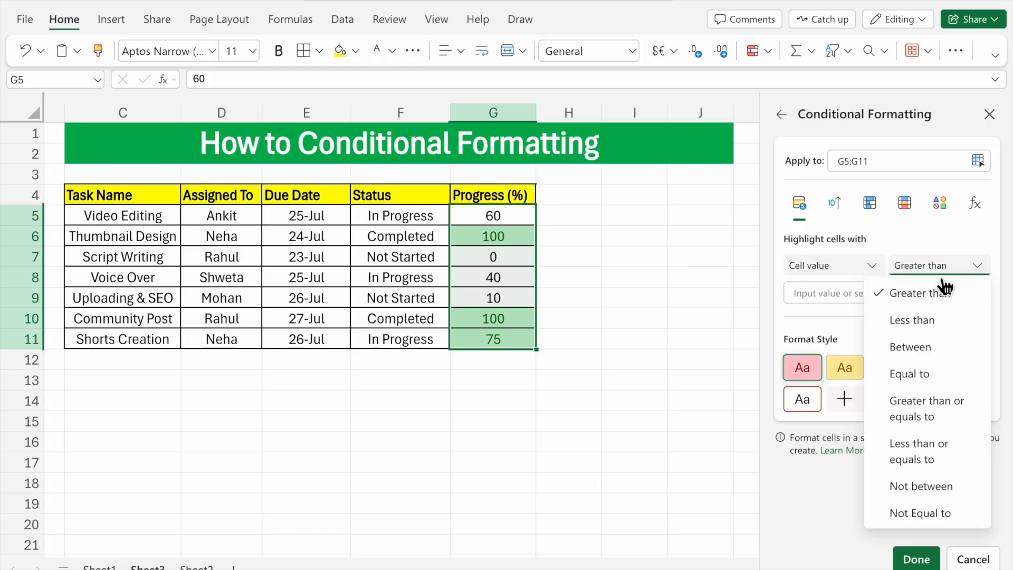
pyautogui.click(926, 324)
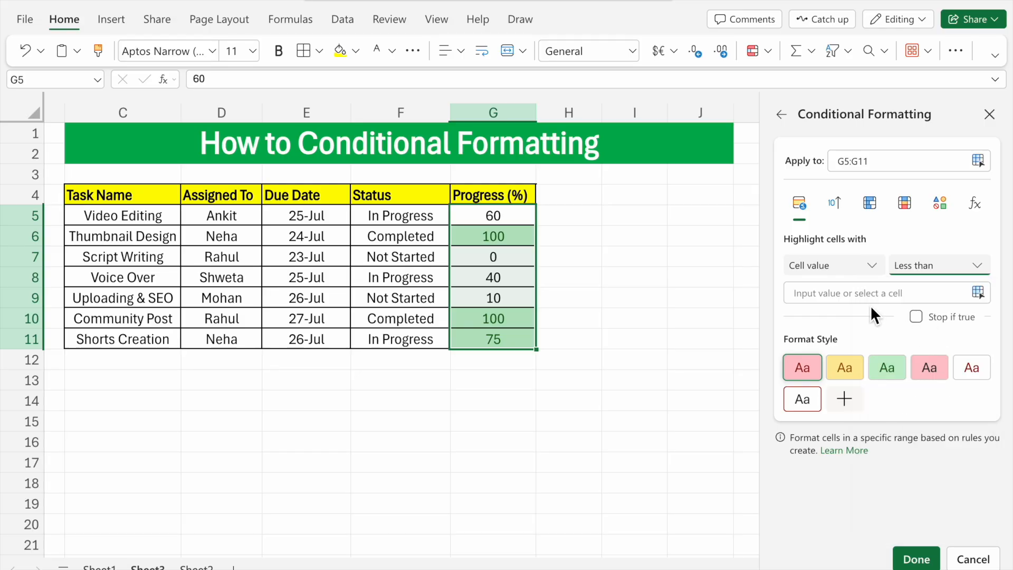
pyautogui.click(844, 298)
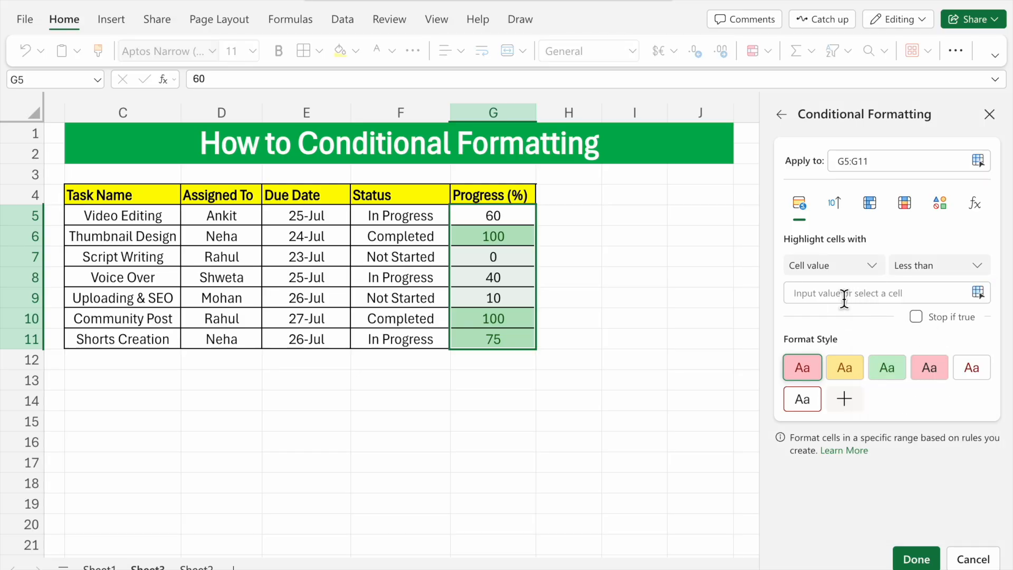
pyautogui.write('7')
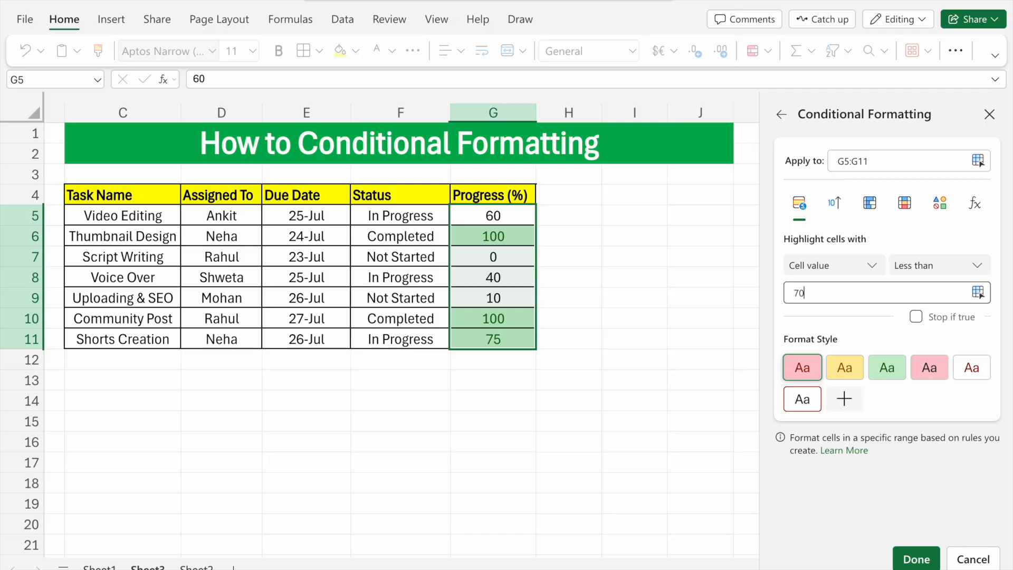
pyautogui.press('BackSpace')
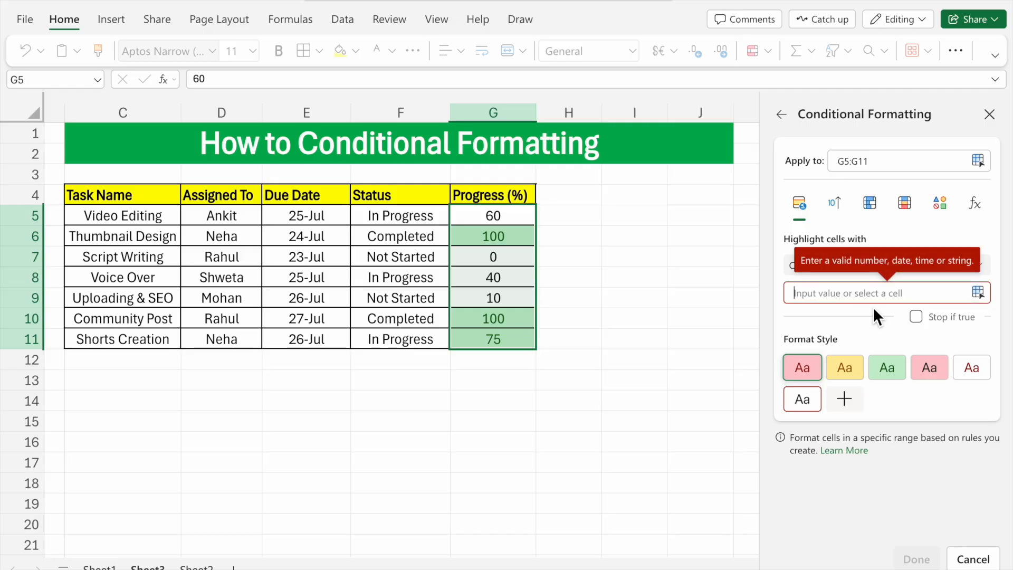
# Step: Finish the second G5:G11 rule so that cell values between 40 and 60 get yellow fill with dark yellow text
pyautogui.click(956, 268)
pyautogui.click(932, 353)
pyautogui.click(826, 299)
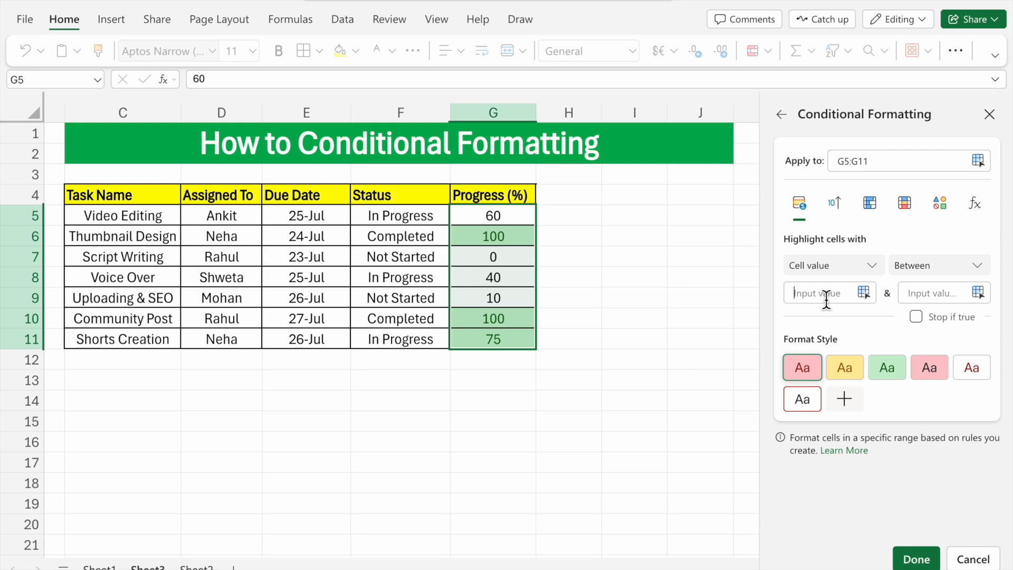
pyautogui.write('60')
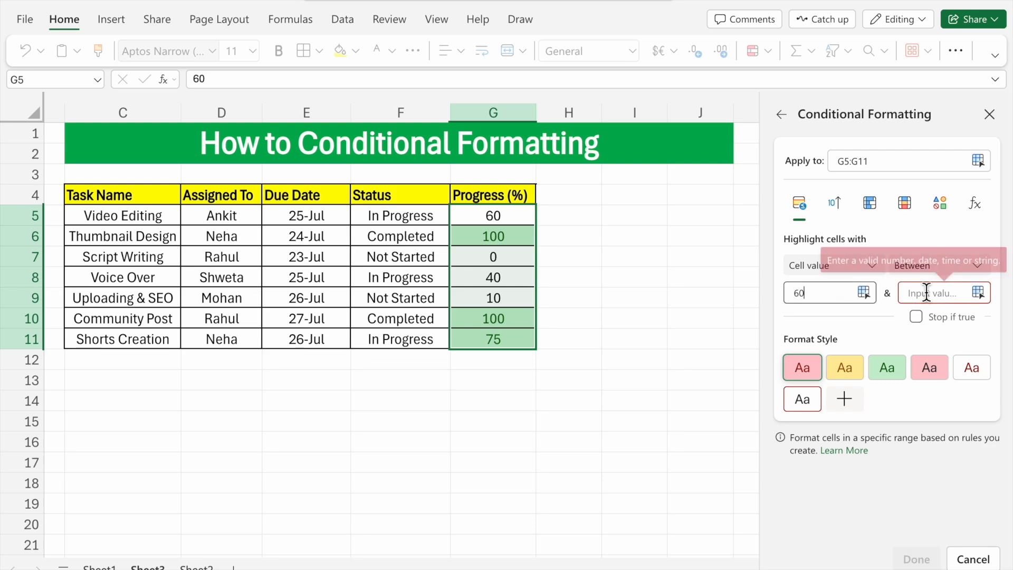
pyautogui.press('BackSpace')
pyautogui.press('BackSpace')
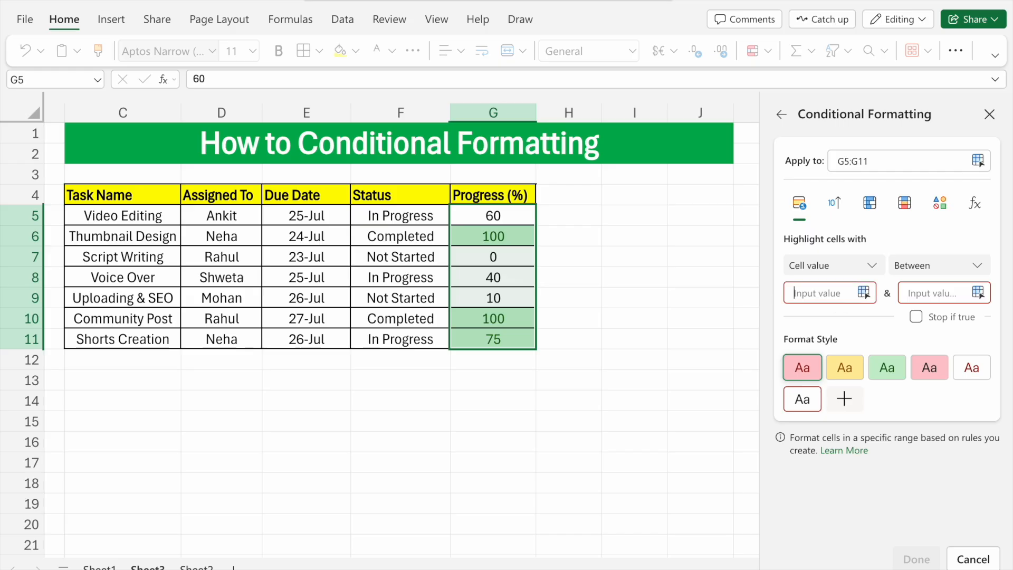
pyautogui.write('40')
pyautogui.click(909, 297)
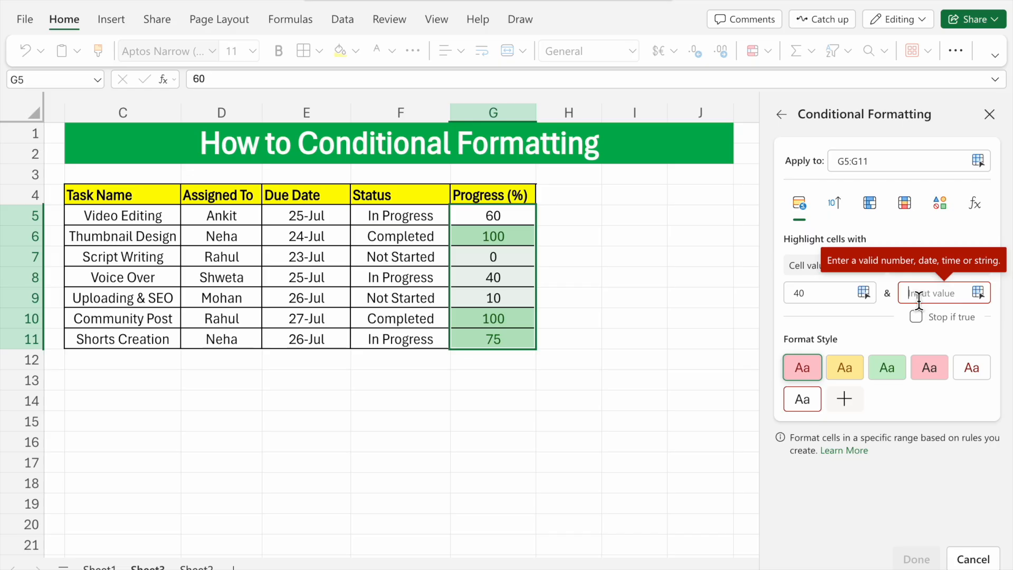
pyautogui.write('60')
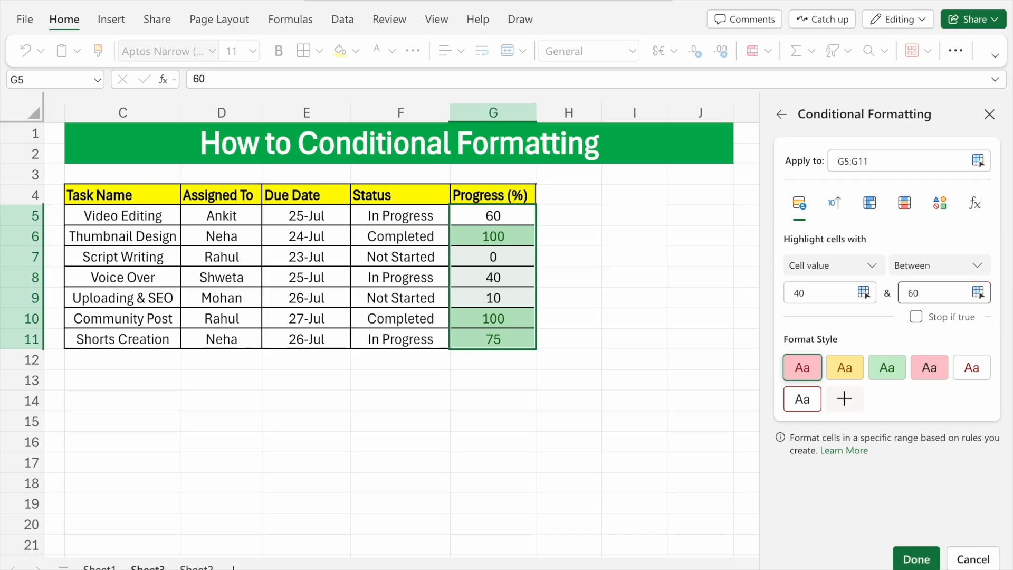
pyautogui.click(847, 381)
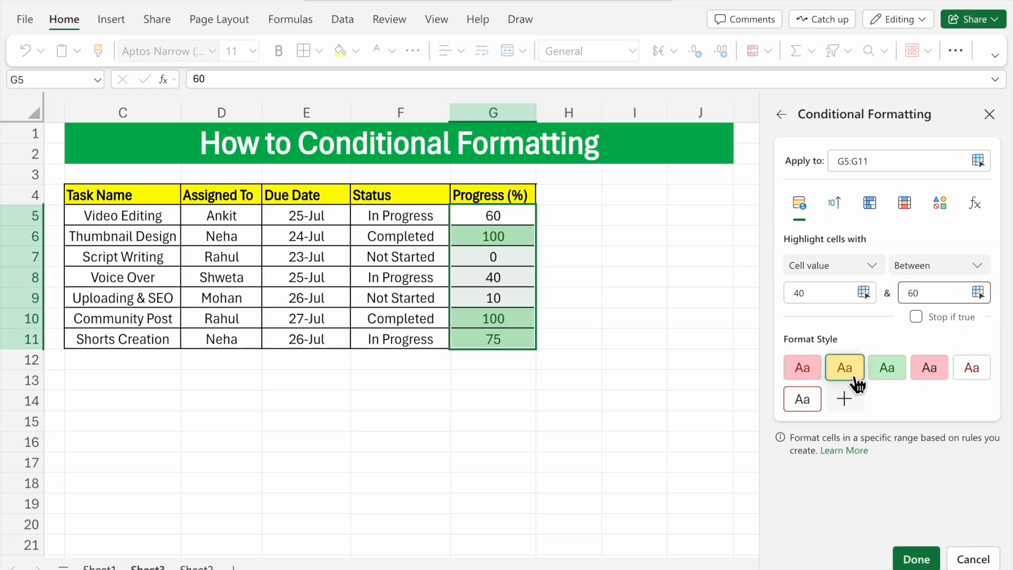
pyautogui.click(916, 564)
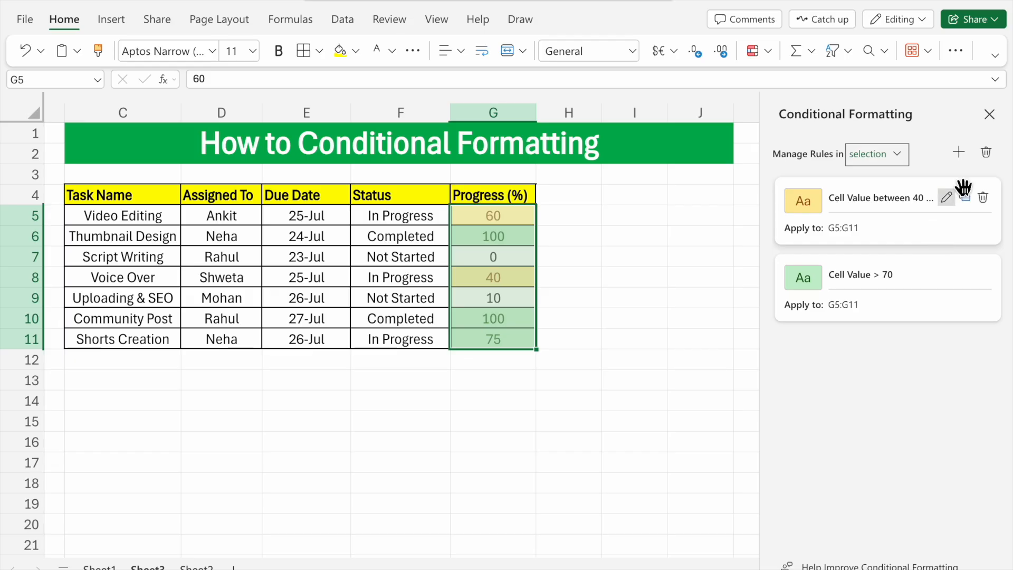
# Step: Add a third rule to G5:G11 that highlights cell values less than 40 with light red fill and black text
pyautogui.click(960, 153)
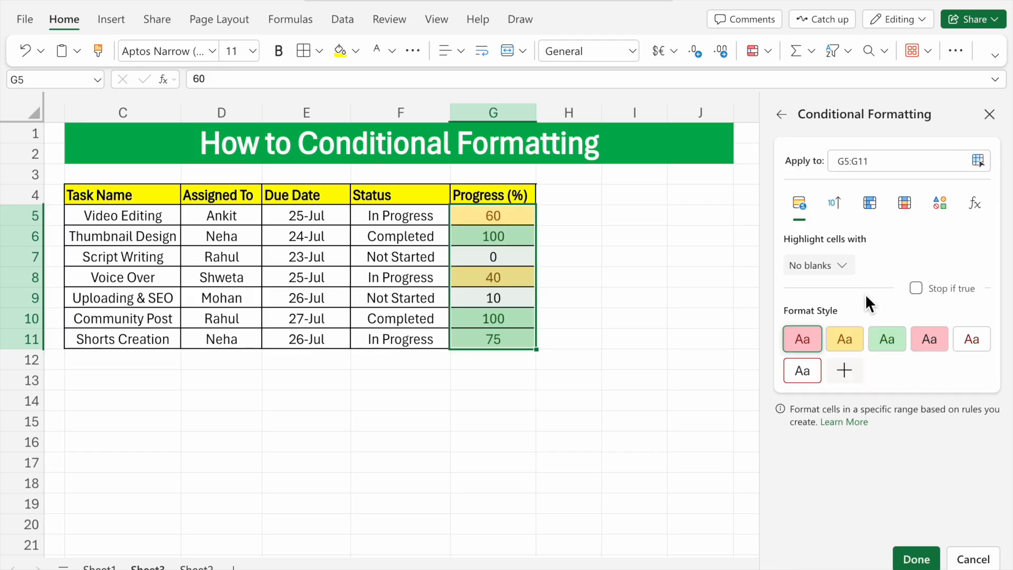
pyautogui.click(843, 267)
pyautogui.click(805, 292)
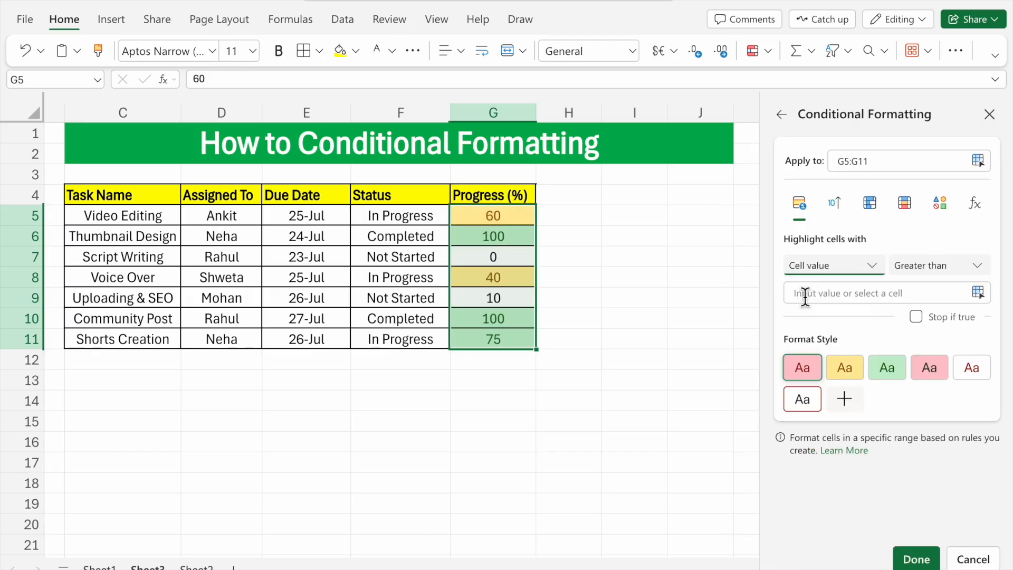
pyautogui.click(955, 270)
pyautogui.click(945, 319)
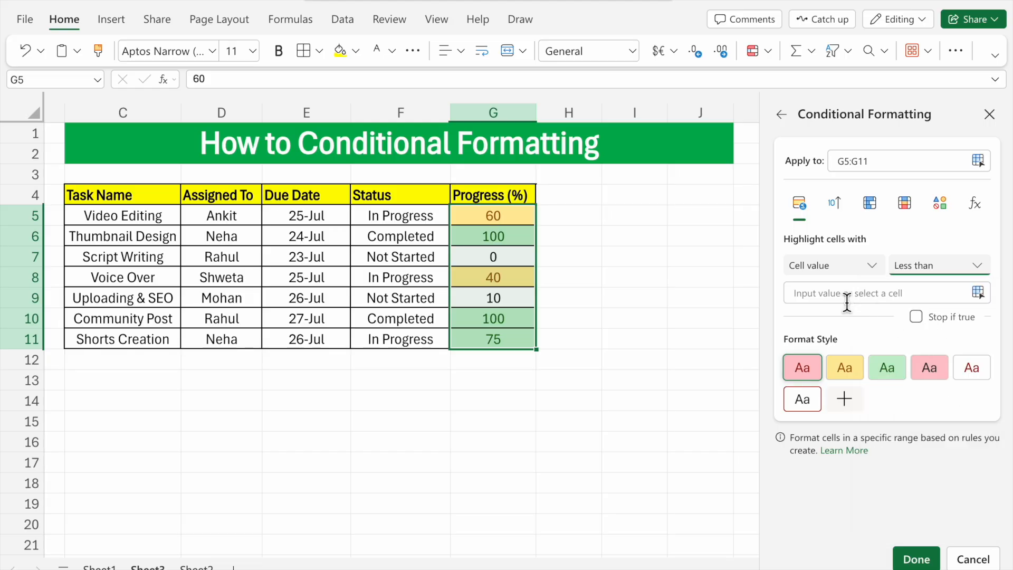
pyautogui.click(830, 296)
pyautogui.write('40')
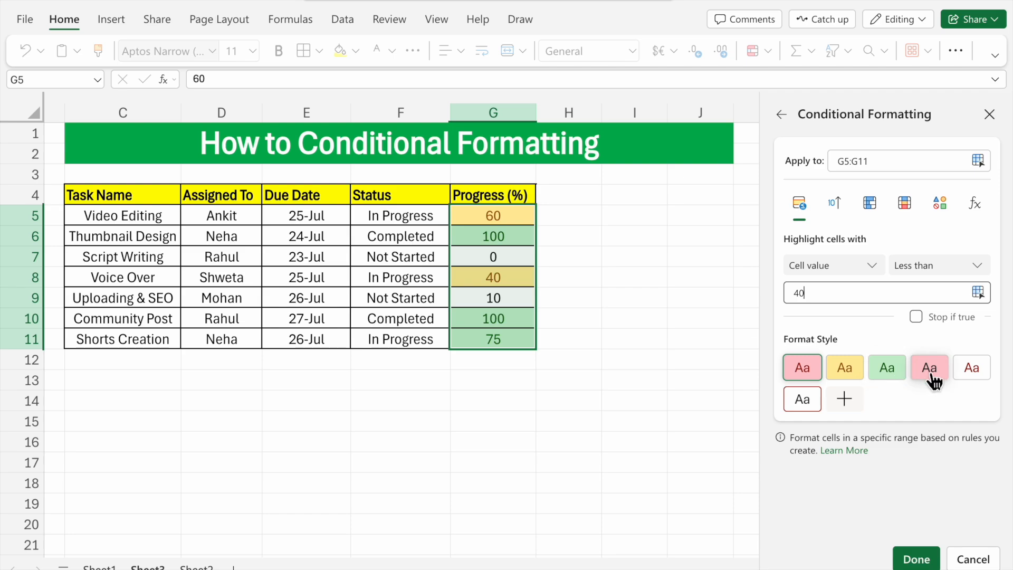
pyautogui.click(941, 377)
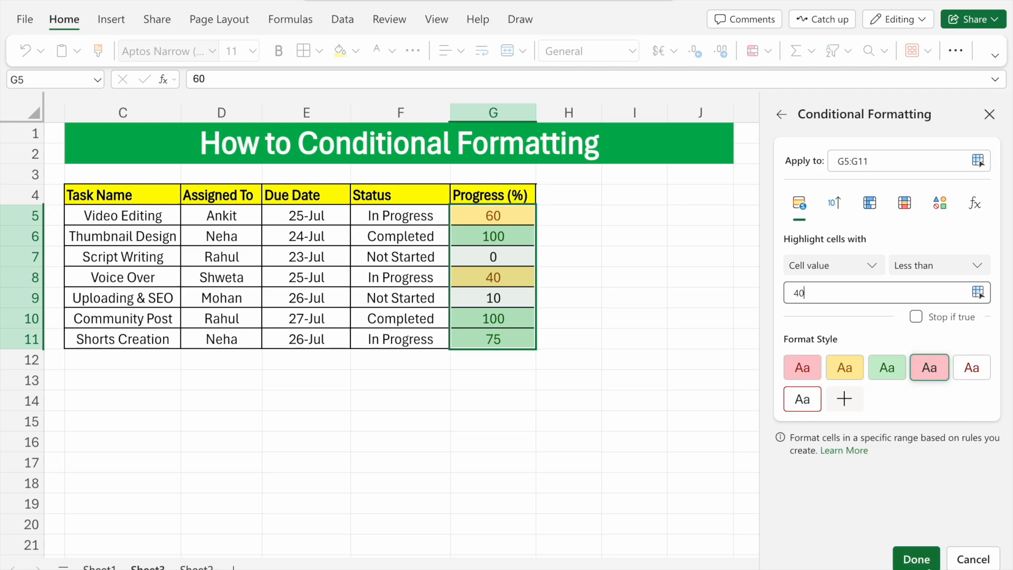
pyautogui.click(916, 559)
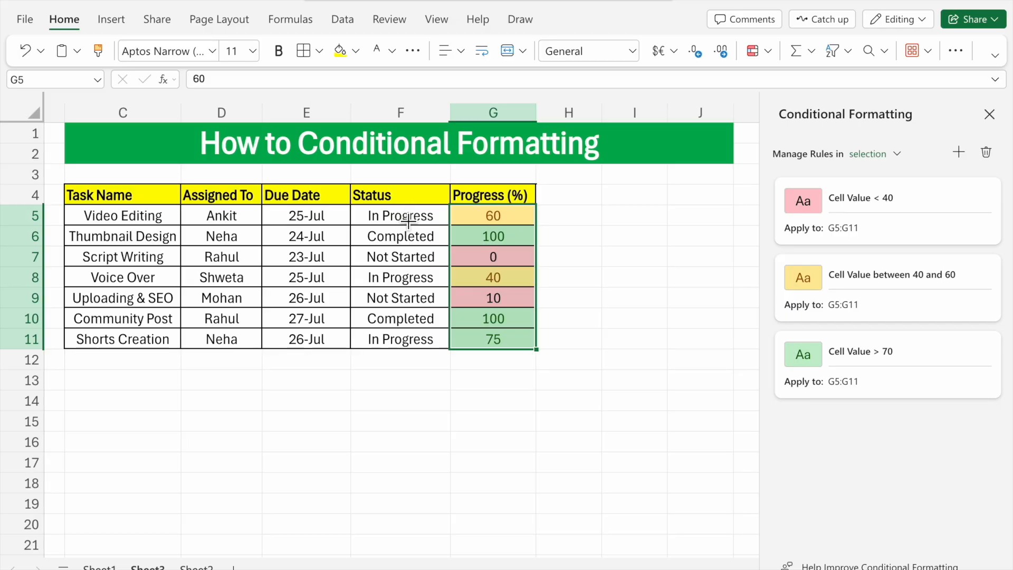
# Step: Start a new formula-based conditional formatting rule for the Status cells F5:F11
pyautogui.moveTo(409, 221); pyautogui.dragTo(411, 341)
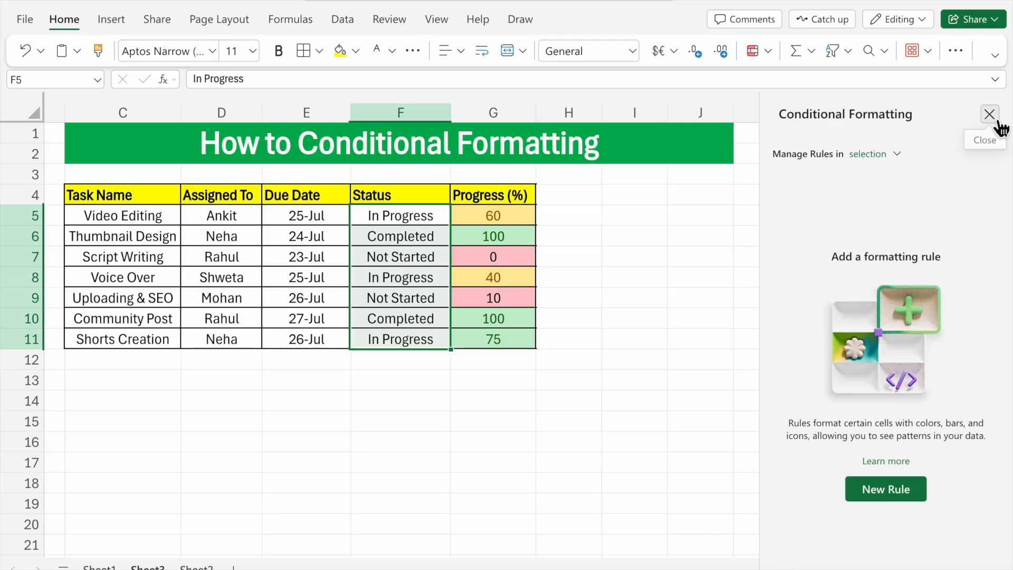
pyautogui.click(990, 115)
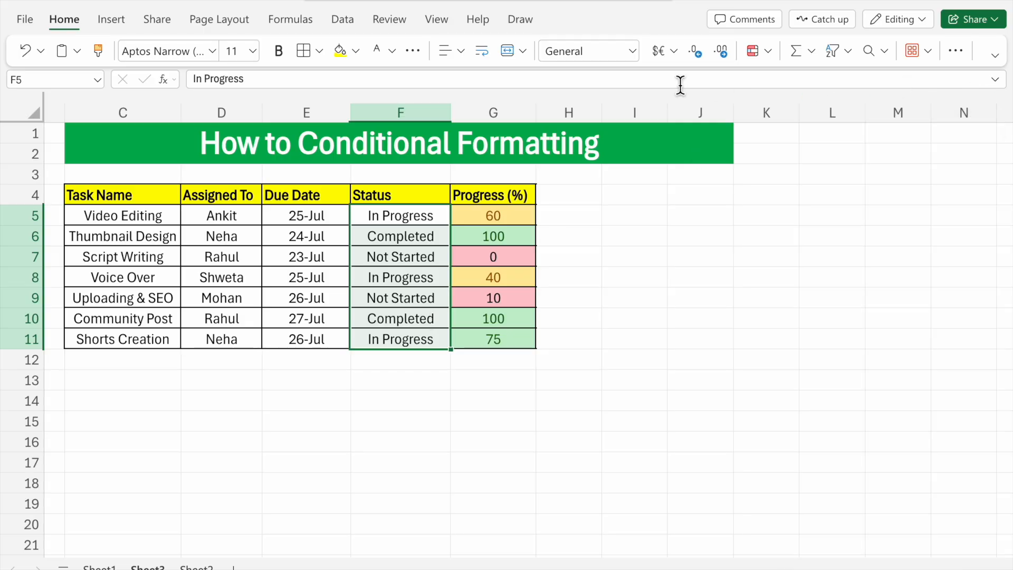
pyautogui.click(760, 53)
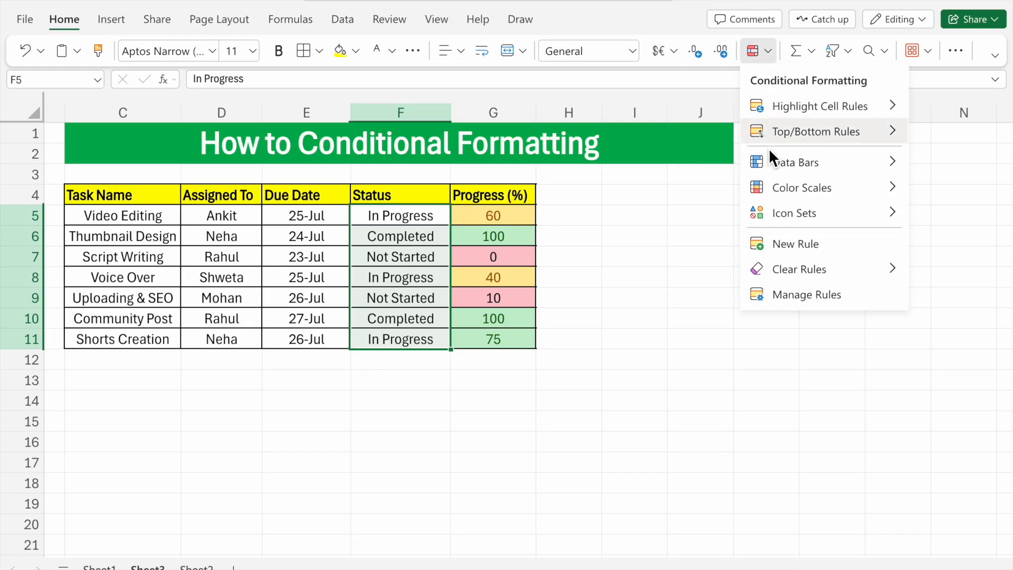
pyautogui.click(792, 248)
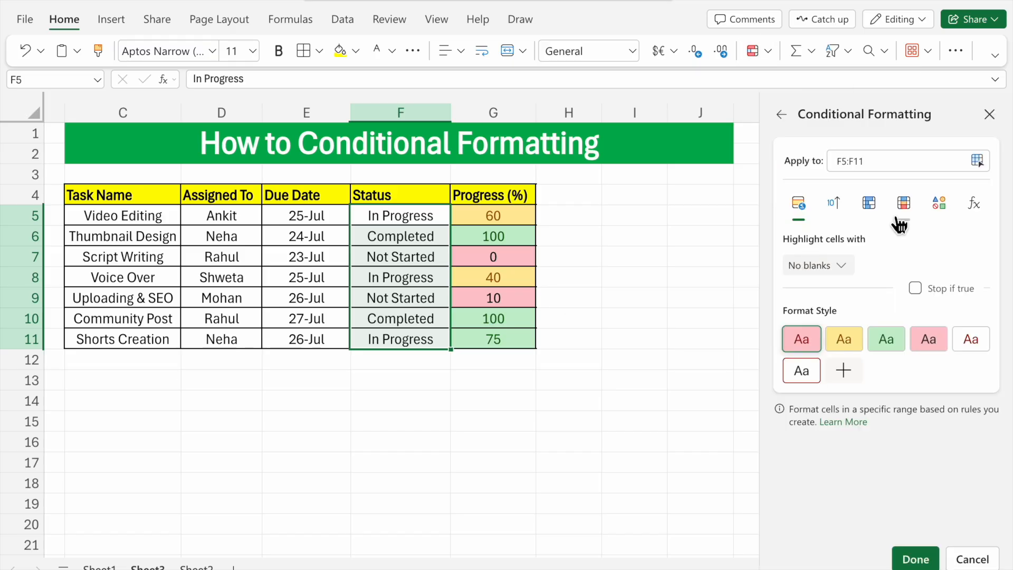
pyautogui.click(985, 216)
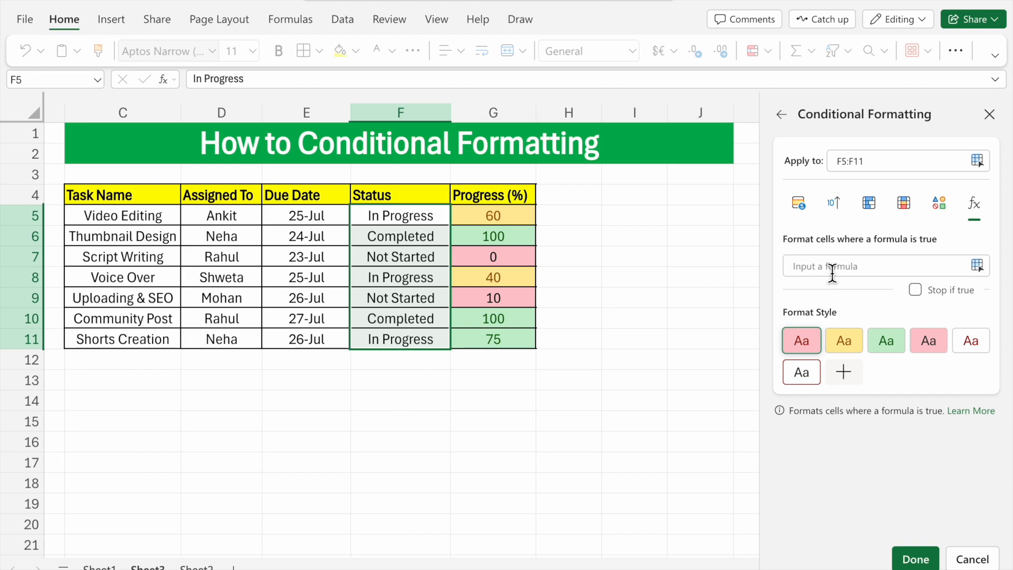
# Step: Enter the formula =F5="In Progress" as the condition of the Status rule
pyautogui.write('=')
pyautogui.click(572, 284)
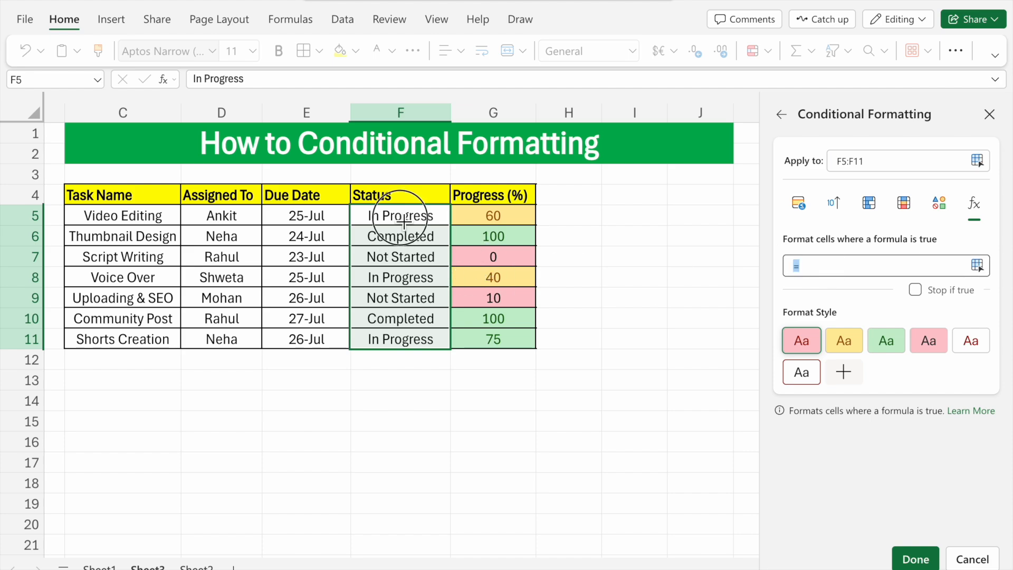
pyautogui.click(842, 271)
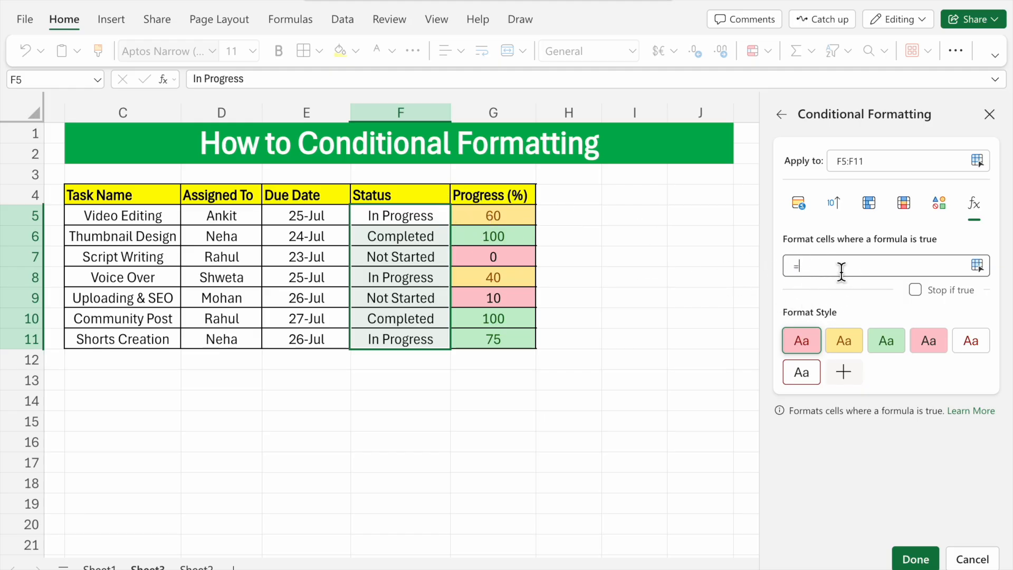
pyautogui.write('F5')
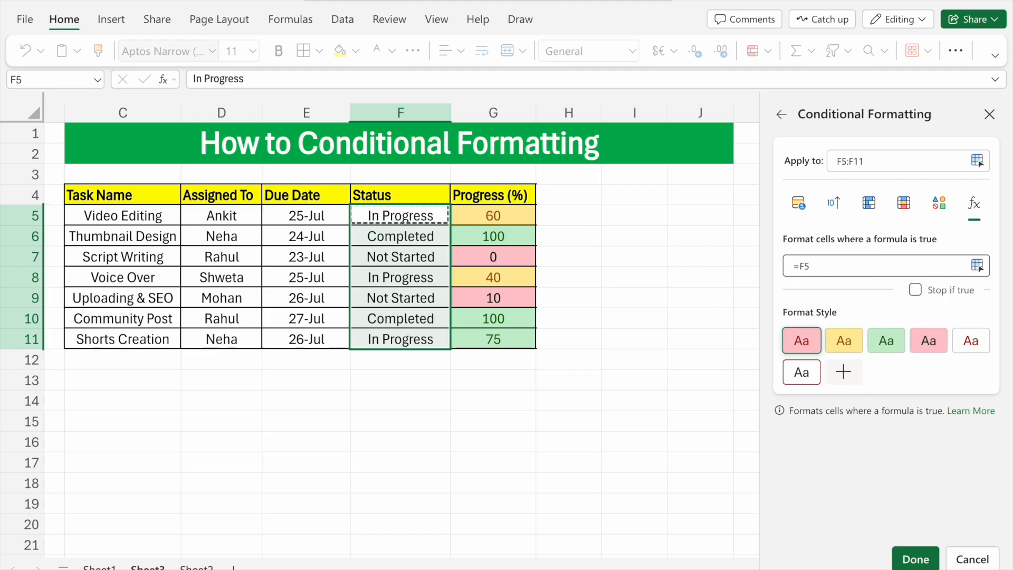
pyautogui.write('+')
pyautogui.press('BackSpace')
pyautogui.write('=')
pyautogui.write('"In pro')
pyautogui.press('BackSpace')
pyautogui.write('Progre')
# Step: Give the In Progress rule a custom format with light green text and yellow fill, and apply it to F5:F11
pyautogui.click(849, 375)
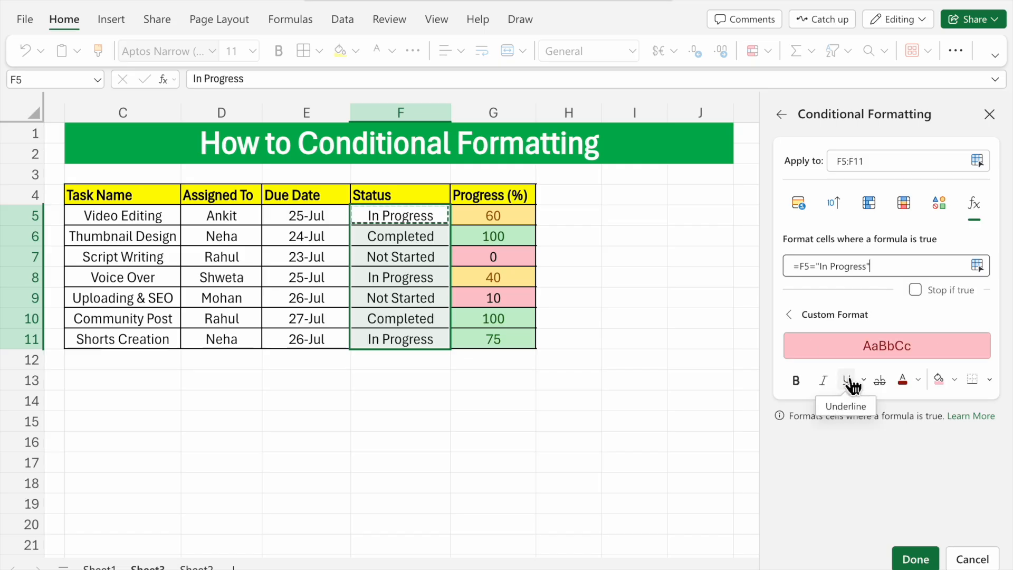
pyautogui.click(918, 381)
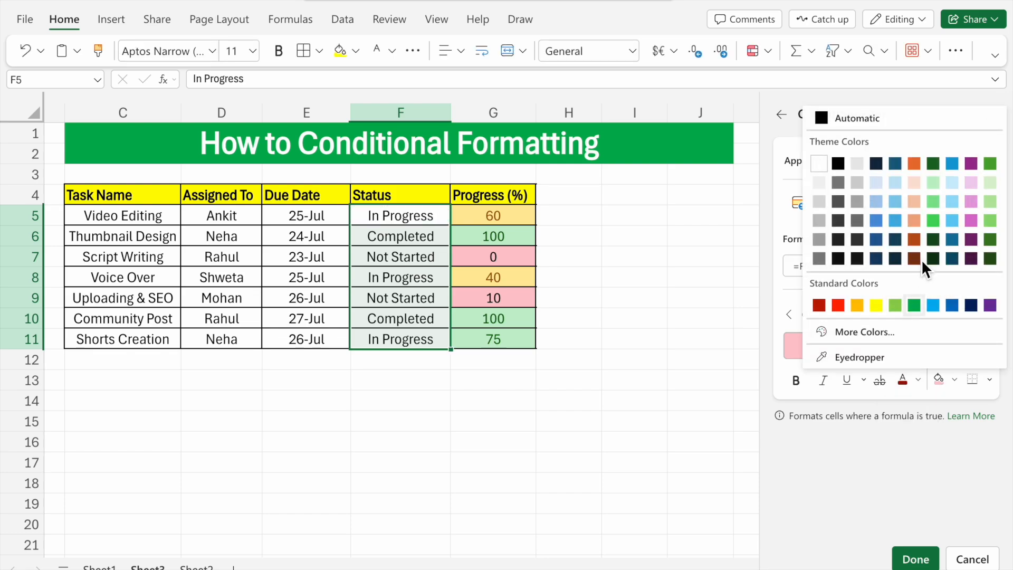
pyautogui.click(937, 205)
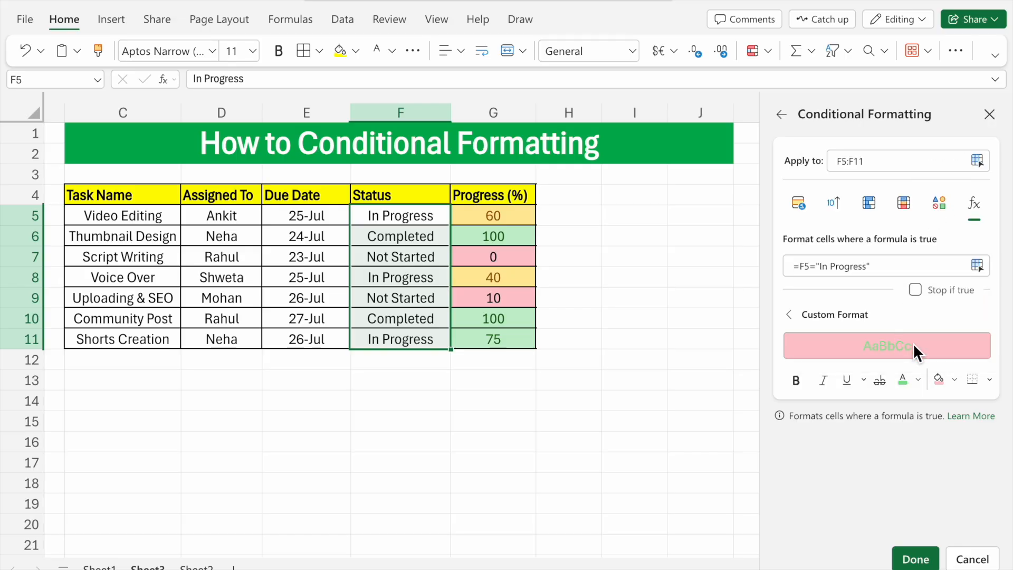
pyautogui.click(955, 380)
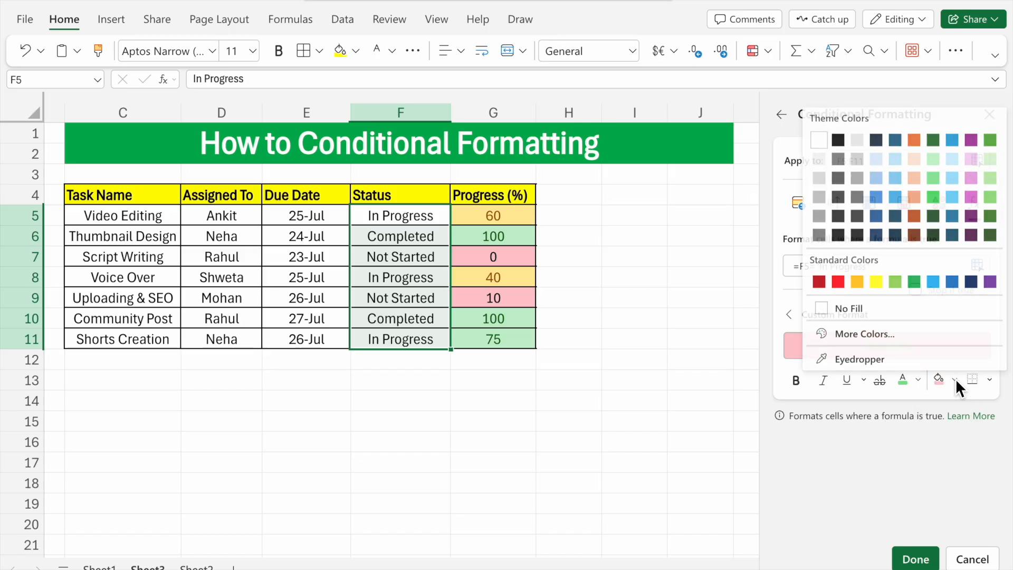
pyautogui.click(877, 281)
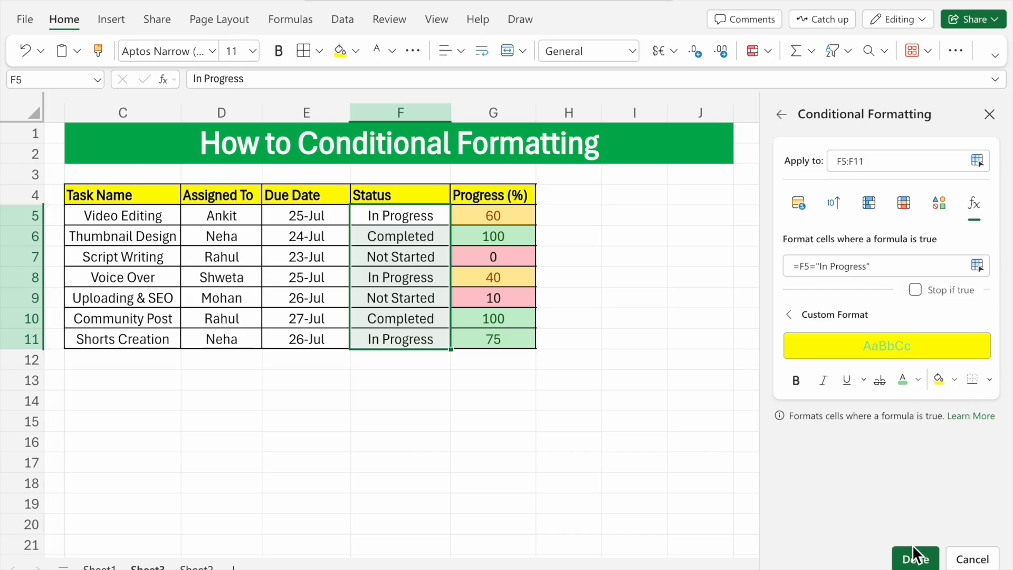
pyautogui.click(918, 560)
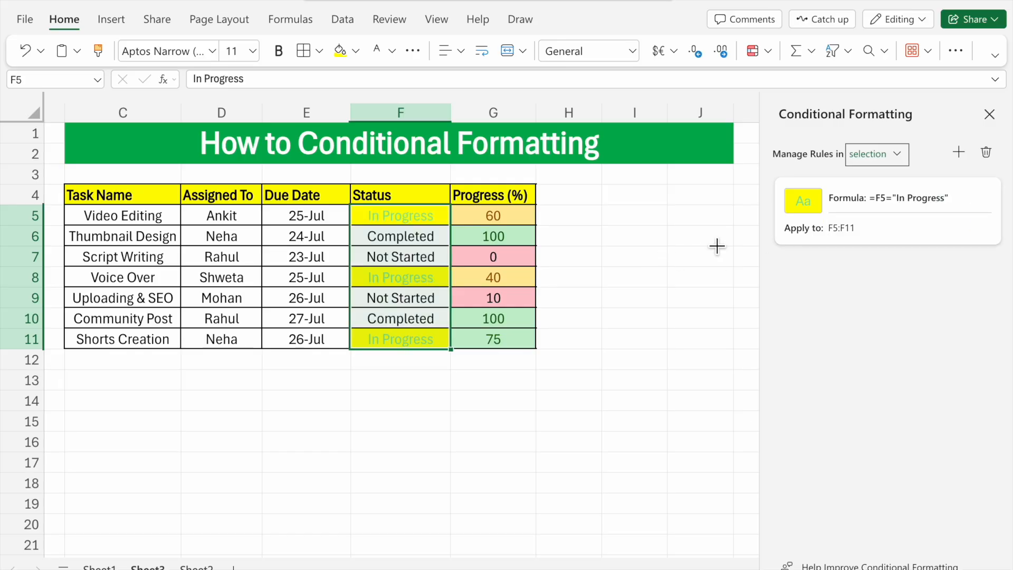
# Step: Add another formula-based rule for F5:F11 with the condition =F5="Completed"
pyautogui.click(959, 152)
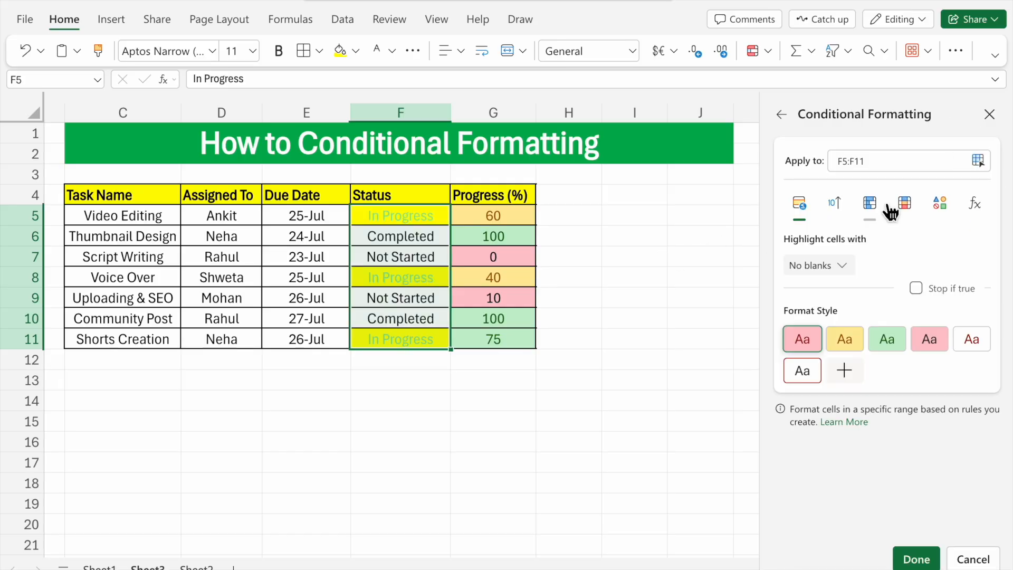
pyautogui.click(976, 206)
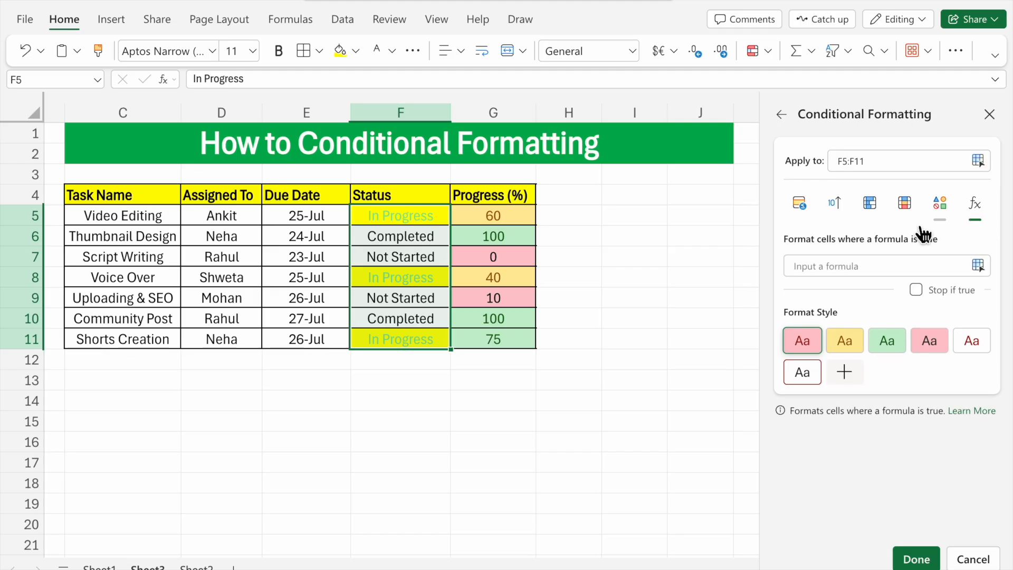
pyautogui.click(816, 269)
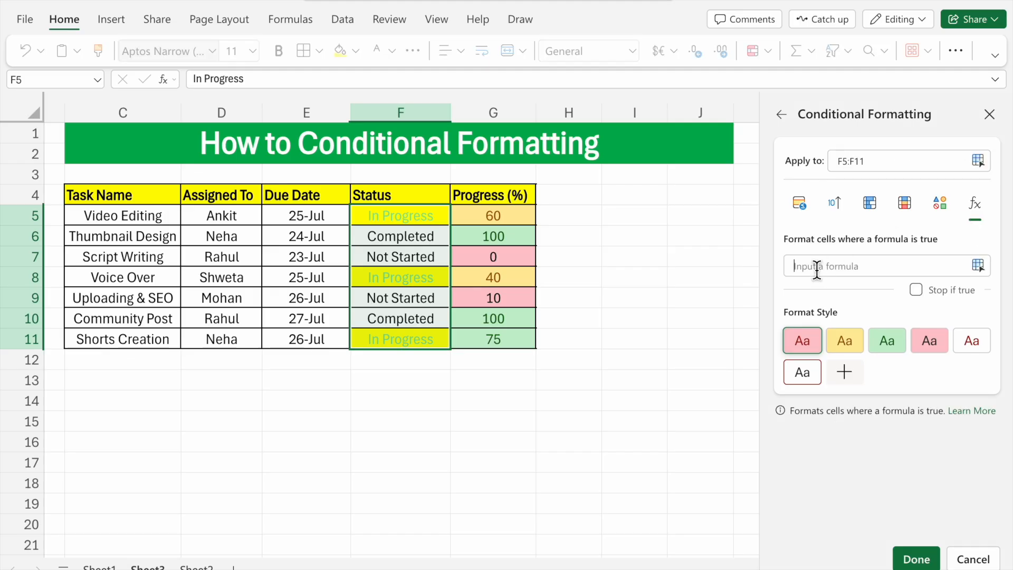
pyautogui.write('=')
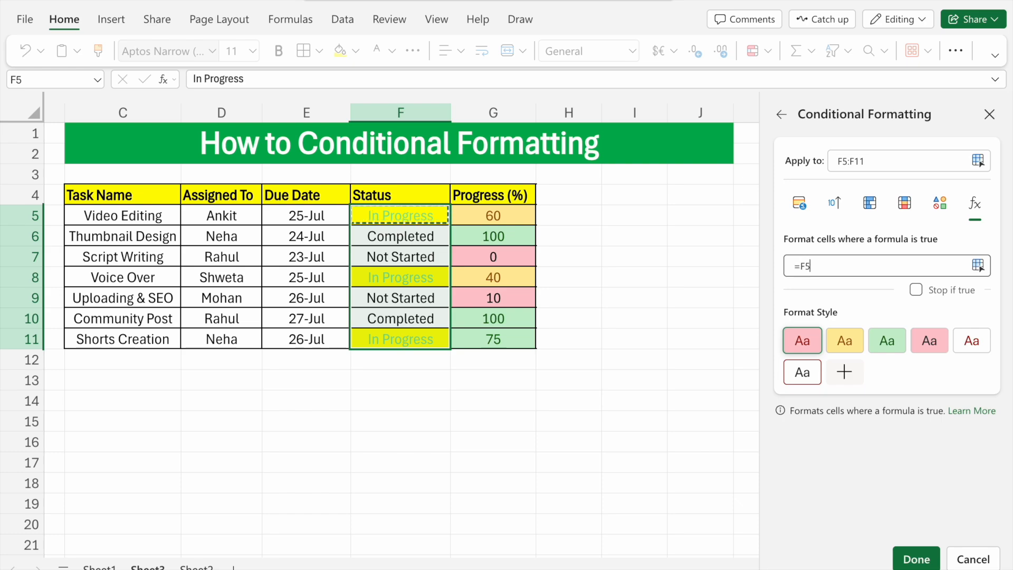
pyautogui.write('="Completed"')
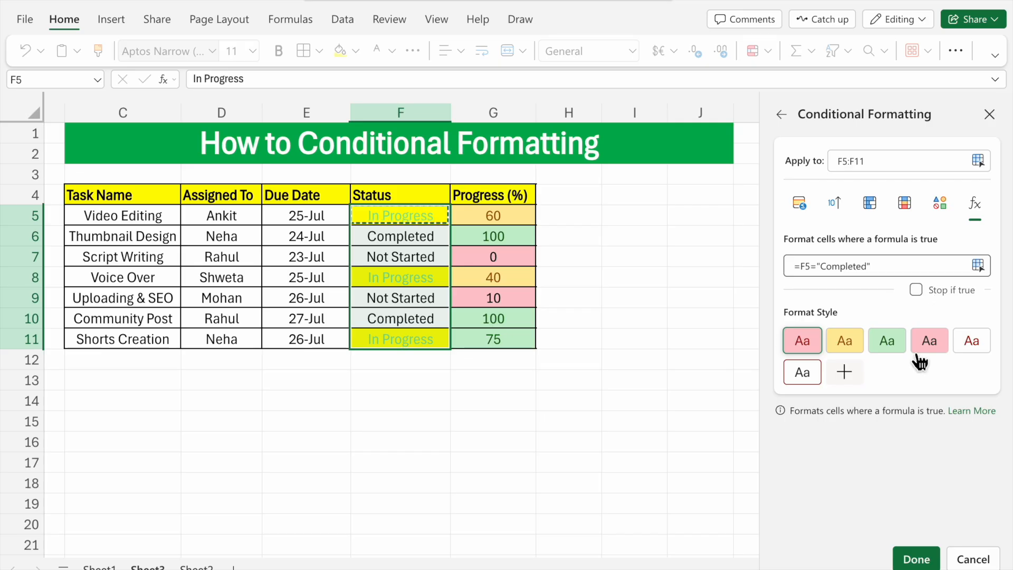
# Step: Give the Completed rule a custom format with white text and green fill, and apply it to F5:F11
pyautogui.click(846, 374)
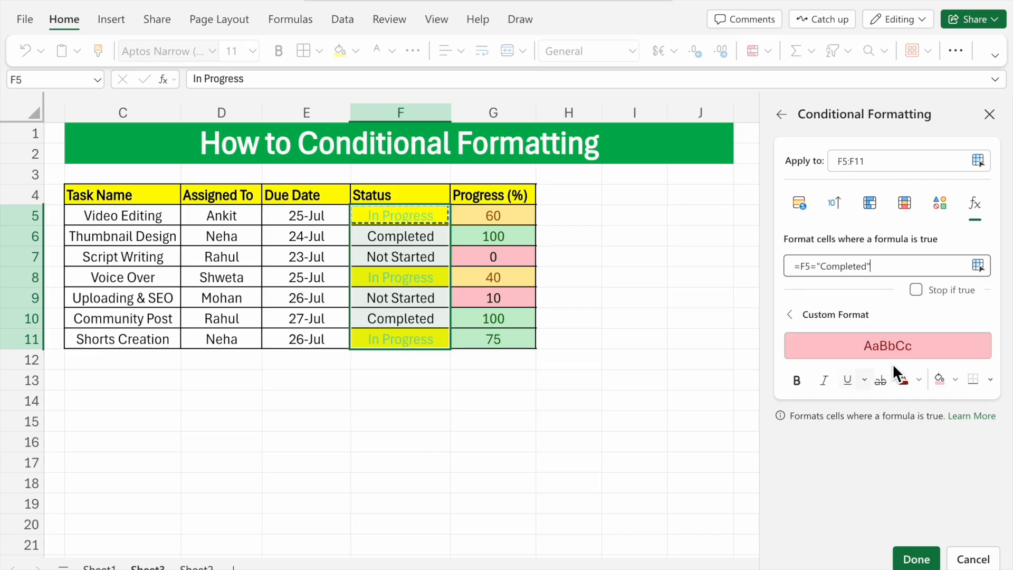
pyautogui.click(919, 379)
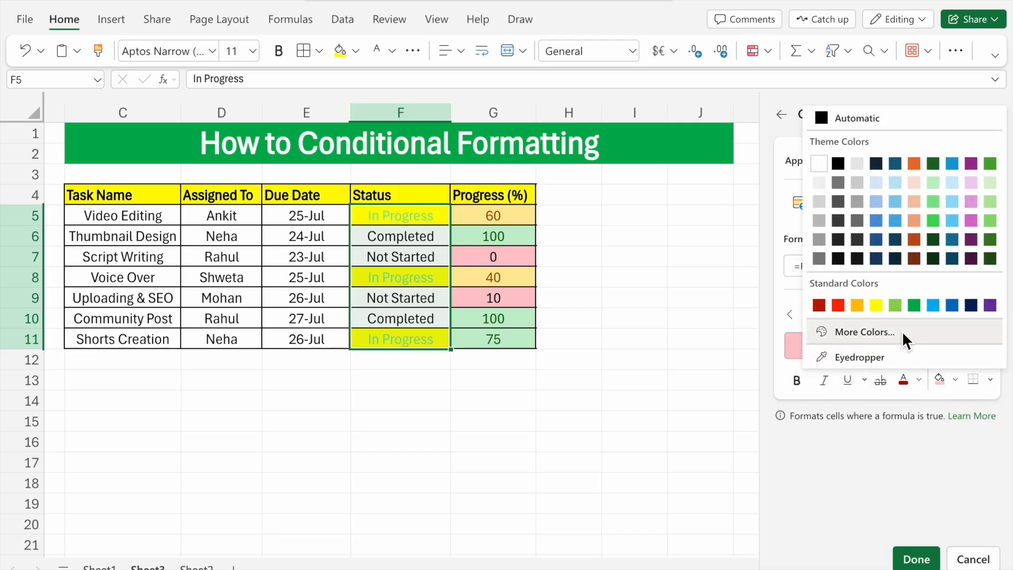
pyautogui.click(820, 165)
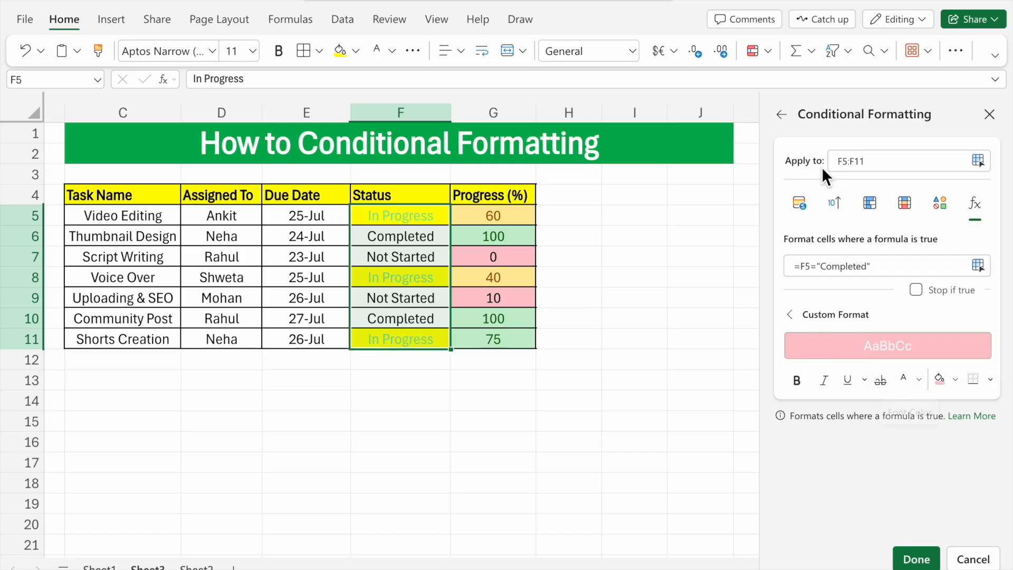
pyautogui.click(956, 380)
pyautogui.click(915, 280)
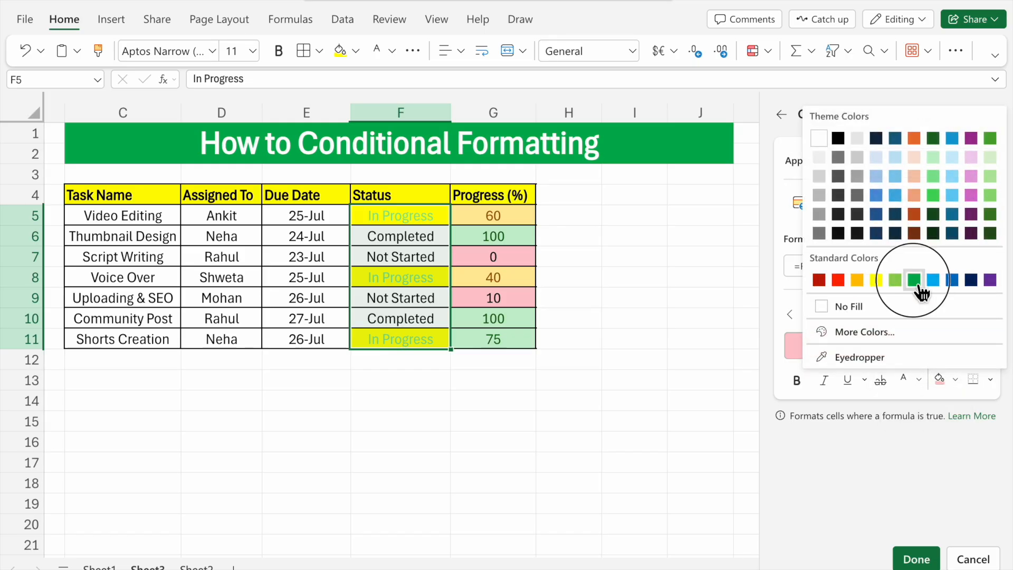
pyautogui.click(916, 559)
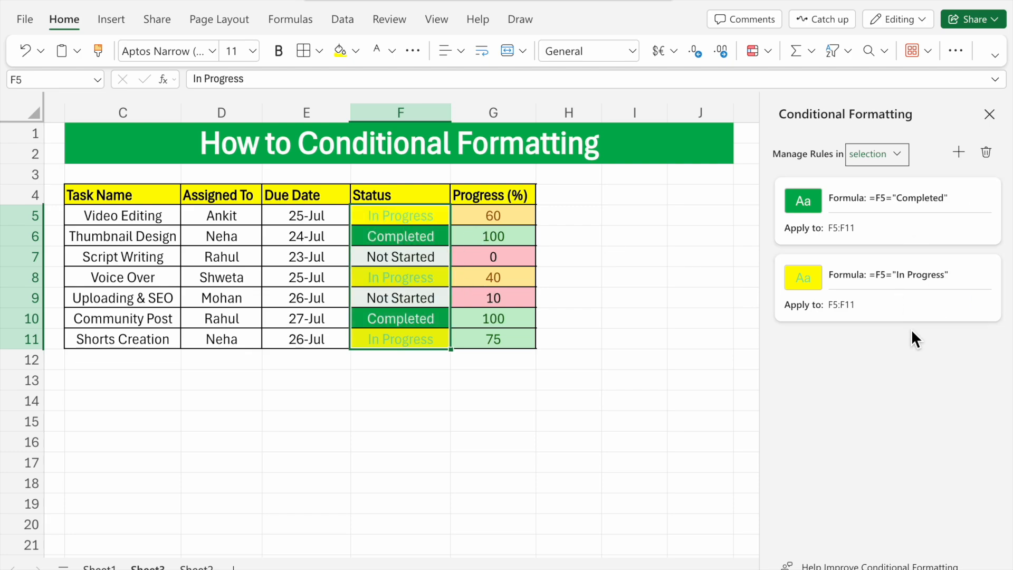
# Step: Add a formula-based rule for F5:F11 with the condition =F5="Not Started", formatted with dark red text on light red fill
pyautogui.click(958, 152)
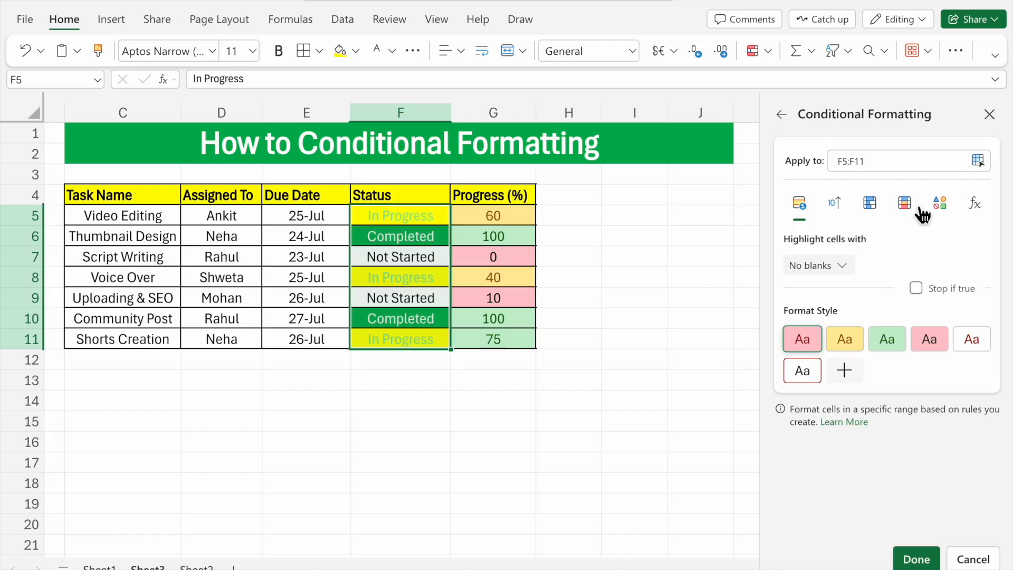
pyautogui.click(844, 268)
pyautogui.click(982, 216)
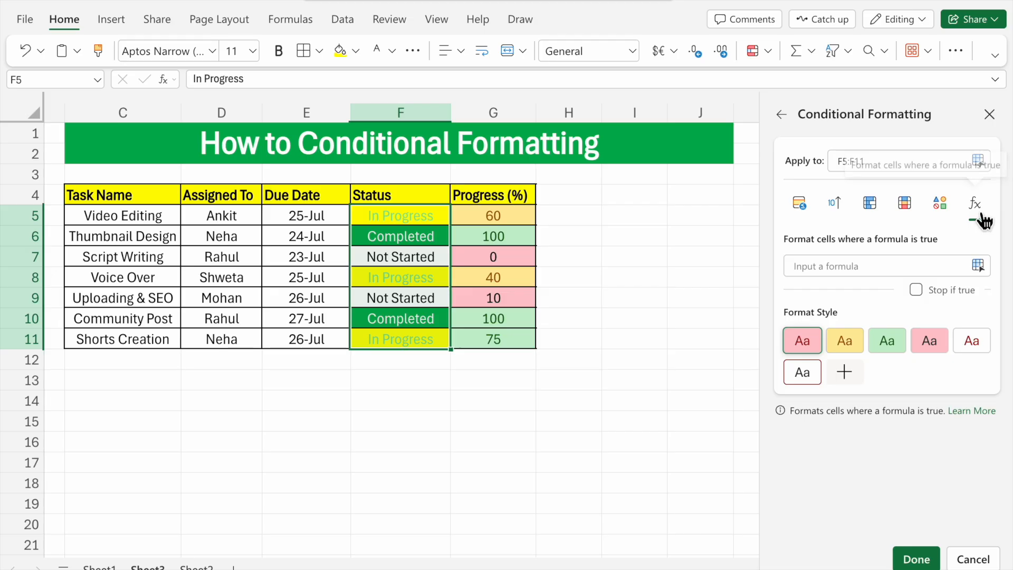
pyautogui.click(826, 273)
pyautogui.write('=')
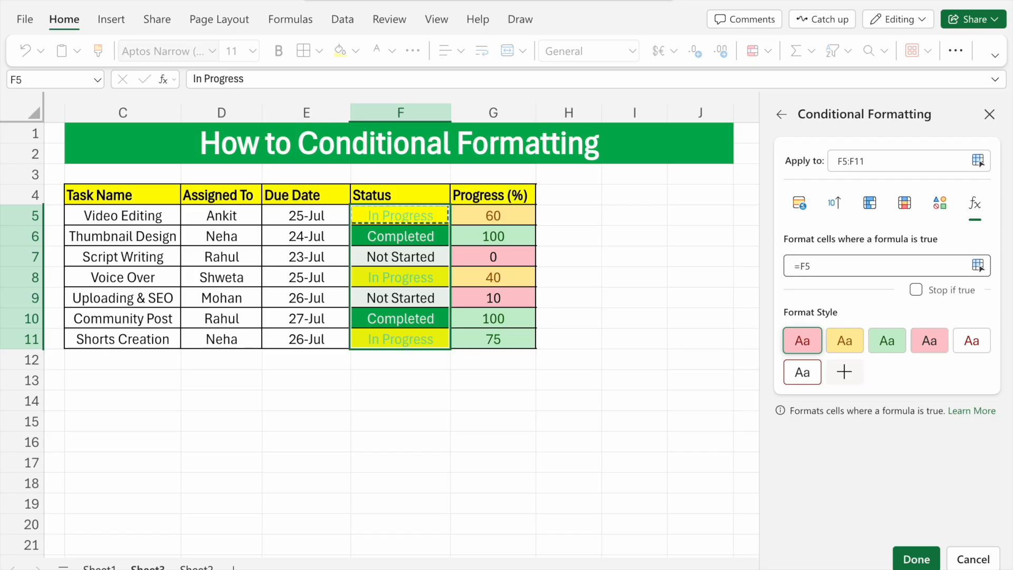
pyautogui.press('BackSpace')
pyautogui.write('="Not sta')
pyautogui.press('BackSpace')
pyautogui.press('BackSpace')
pyautogui.press('BackSpace')
pyautogui.write('Started')
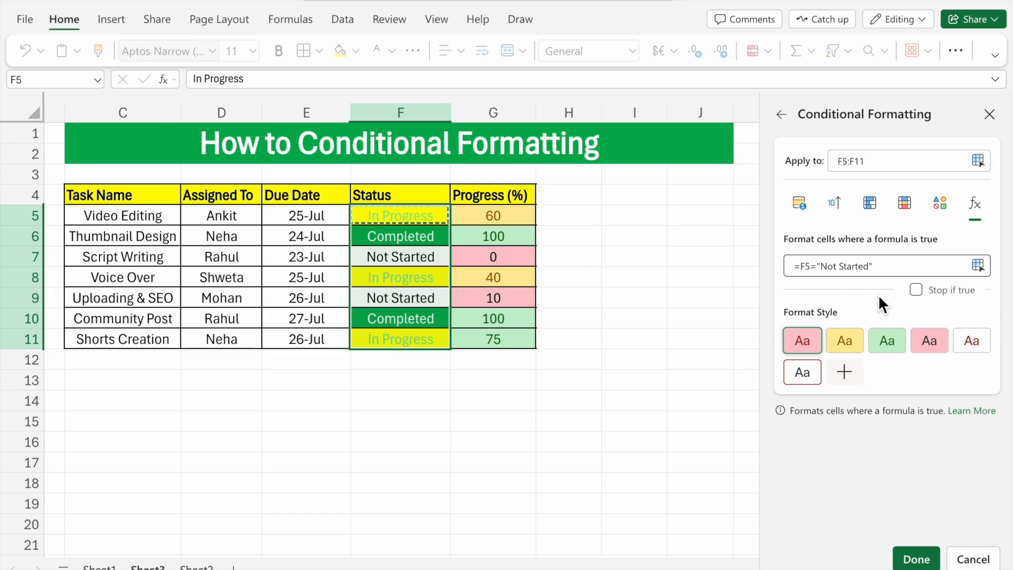
pyautogui.click(851, 378)
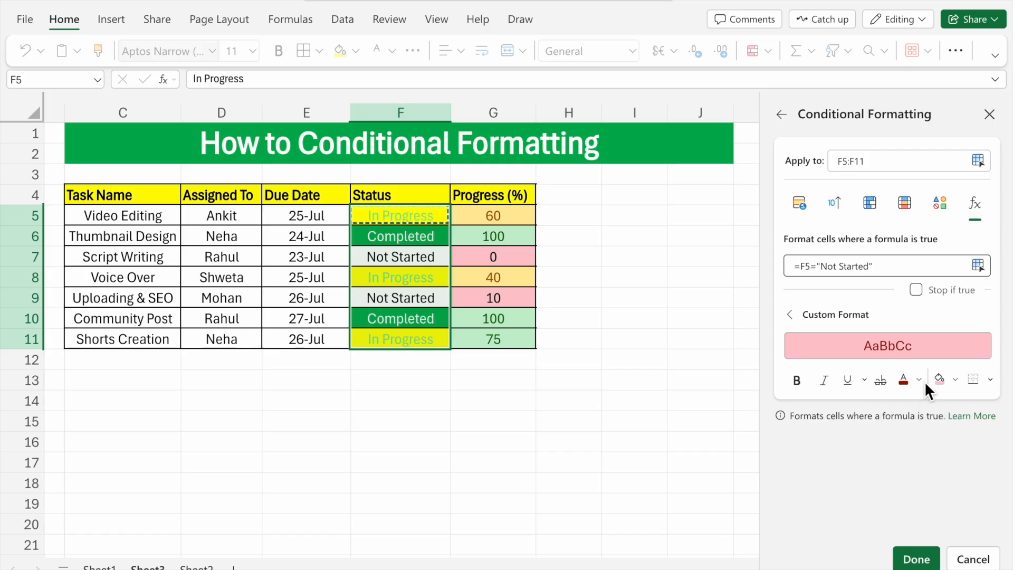
pyautogui.click(917, 560)
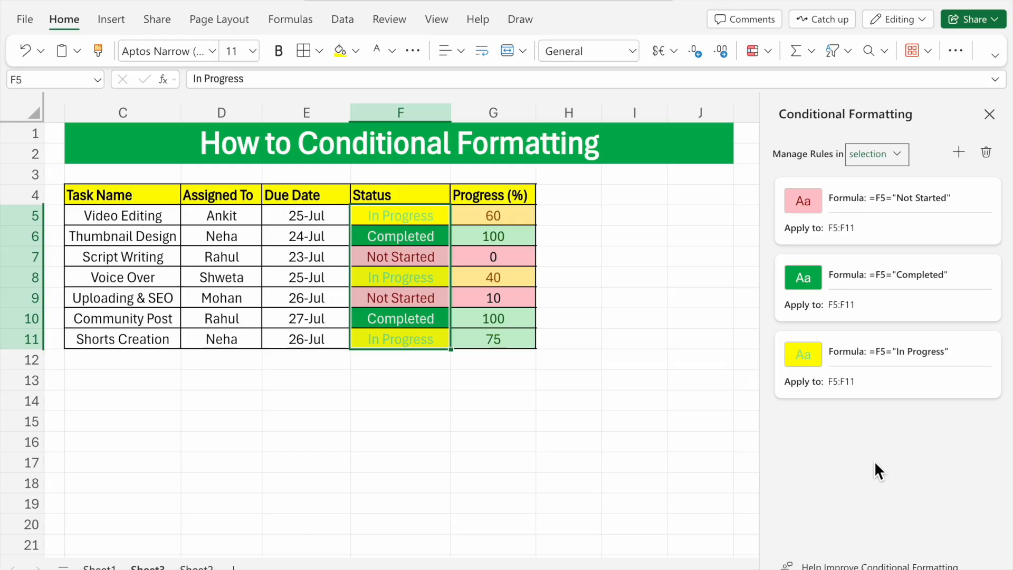